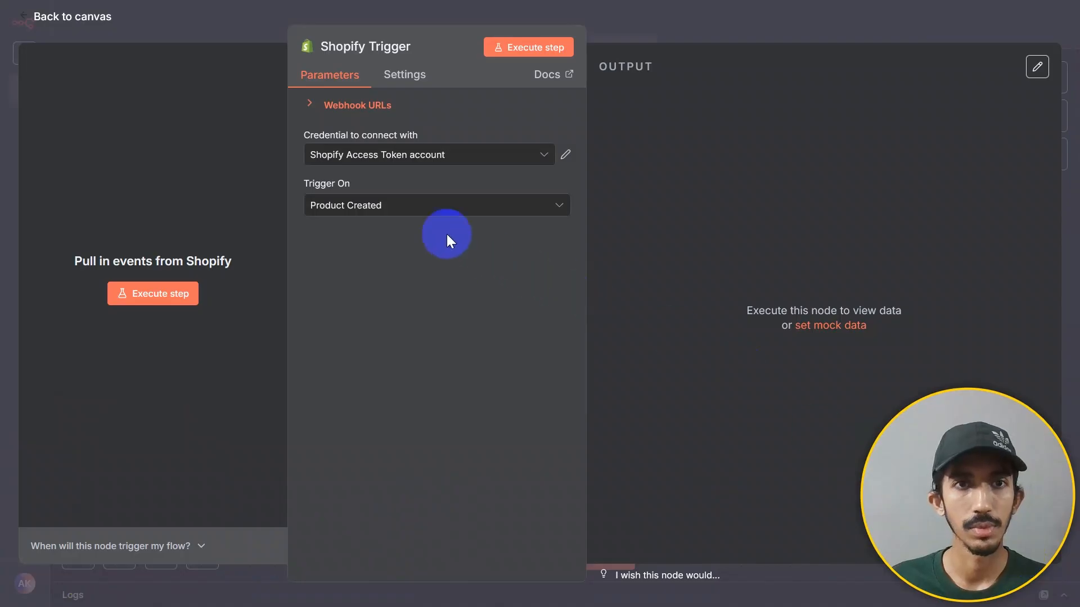
pyautogui.click(522, 151)
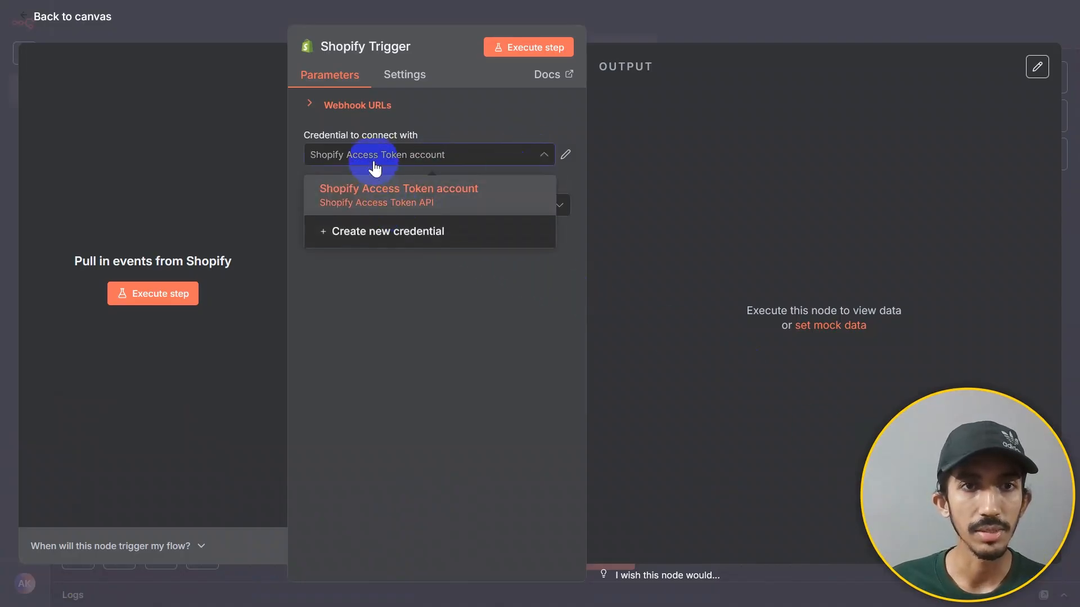
pyautogui.click(369, 239)
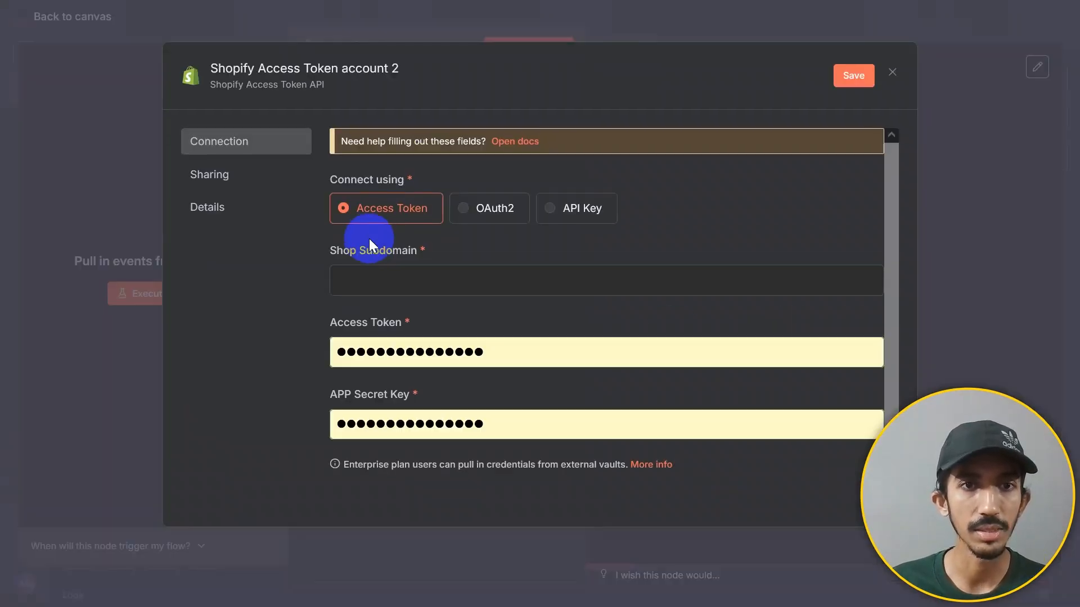
pyautogui.scroll(-1, 449, 211)
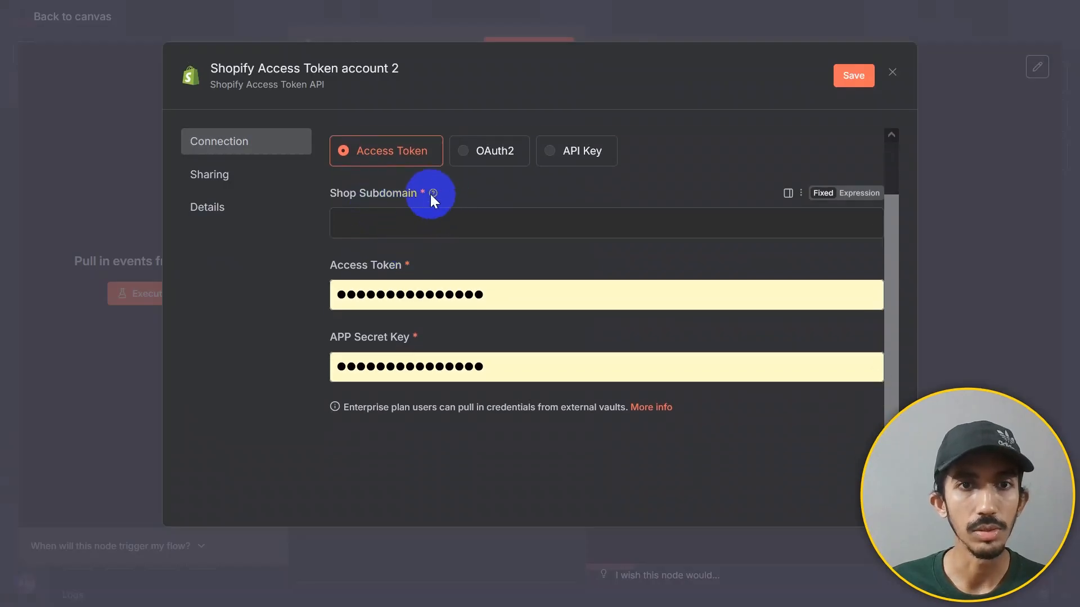
pyautogui.click(392, 363)
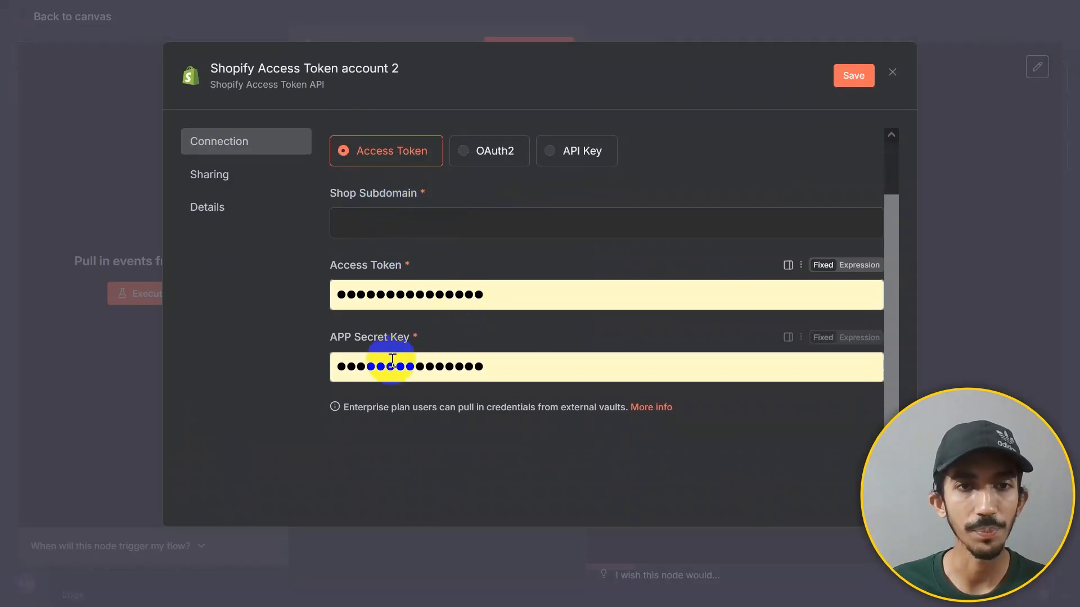
pyautogui.scroll(1, 537, 307)
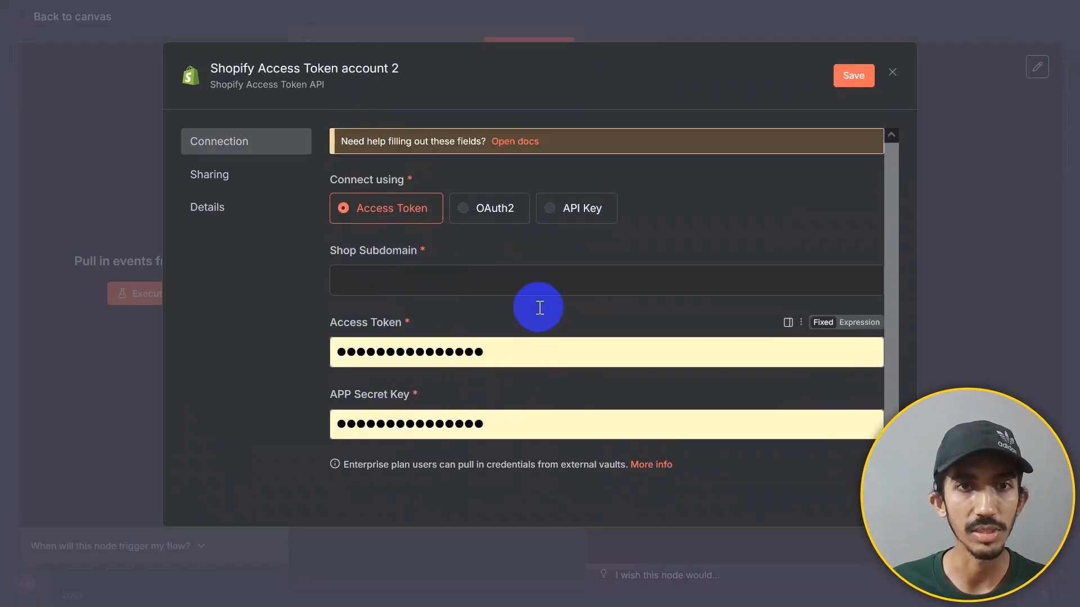
pyautogui.click(892, 79)
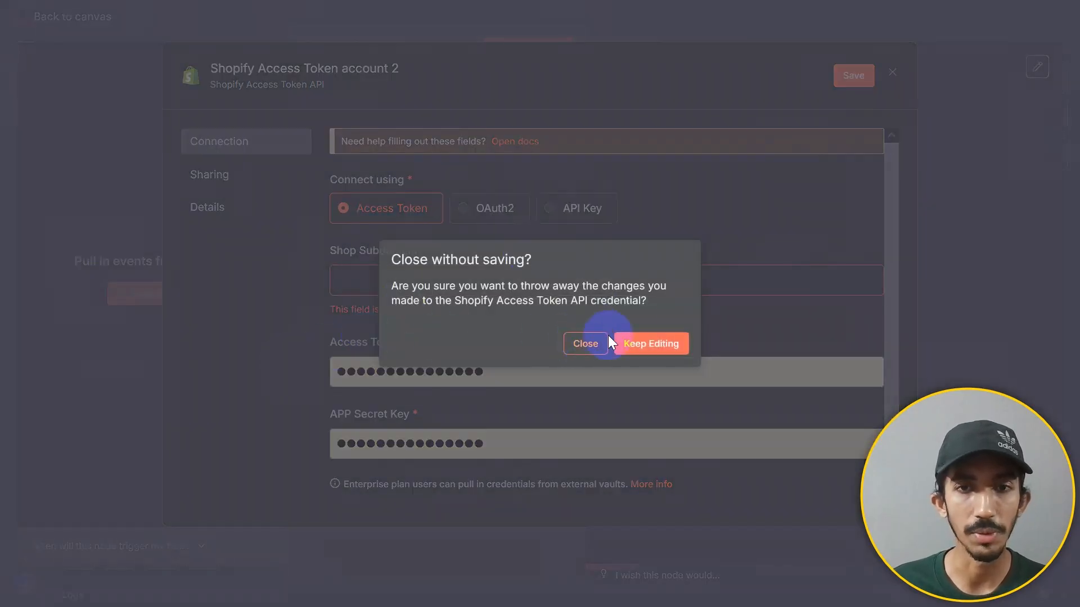
pyautogui.click(594, 349)
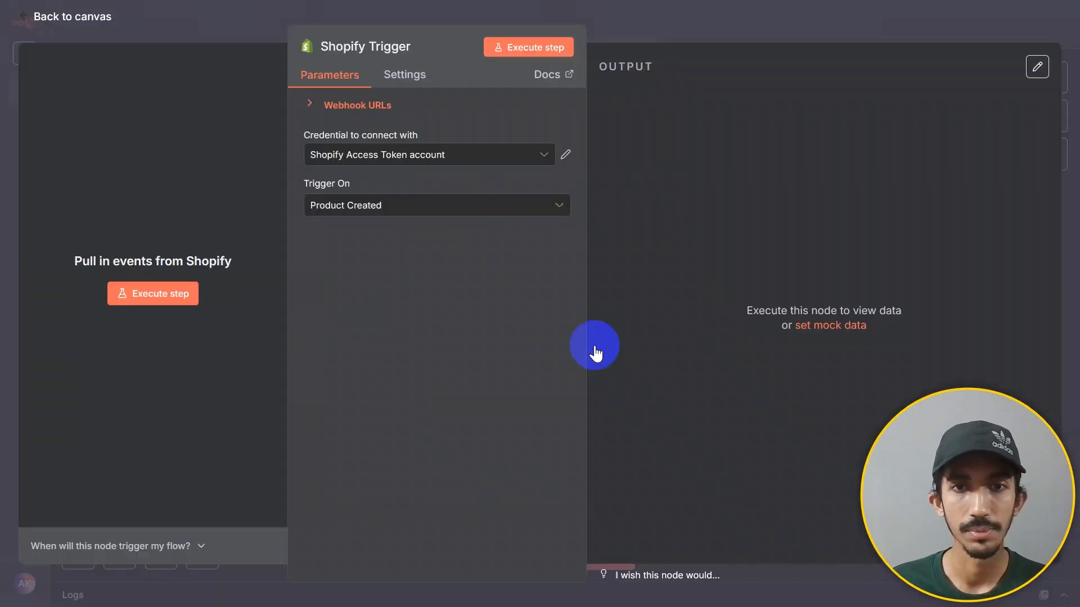
# Copy the Shopify Trigger's test webhook URL and switch to the Shopify admin.
pyautogui.click(312, 106)
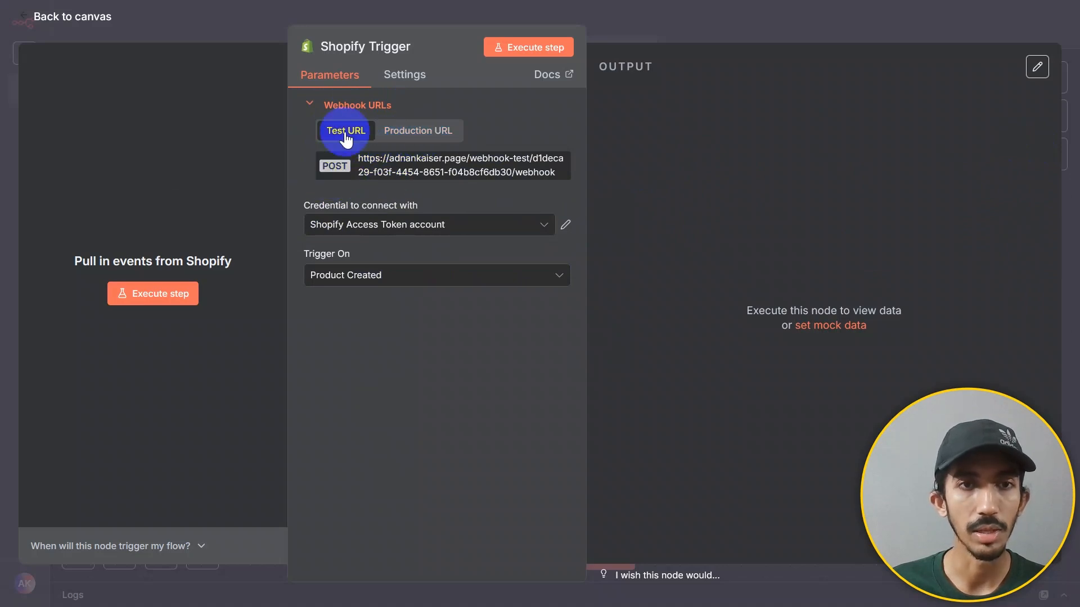
pyautogui.click(415, 181)
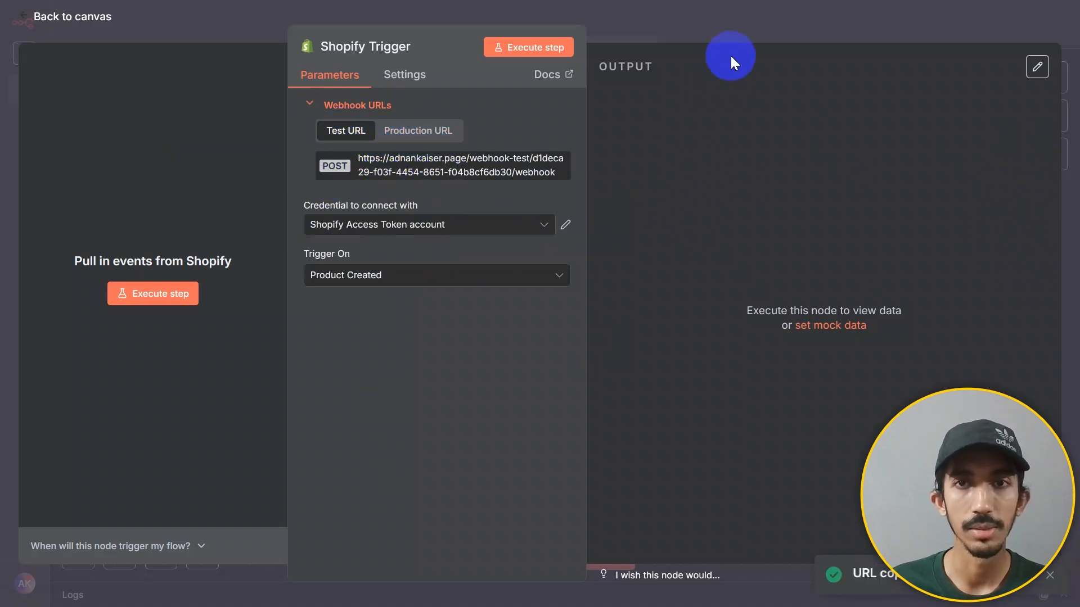
pyautogui.click(757, 22)
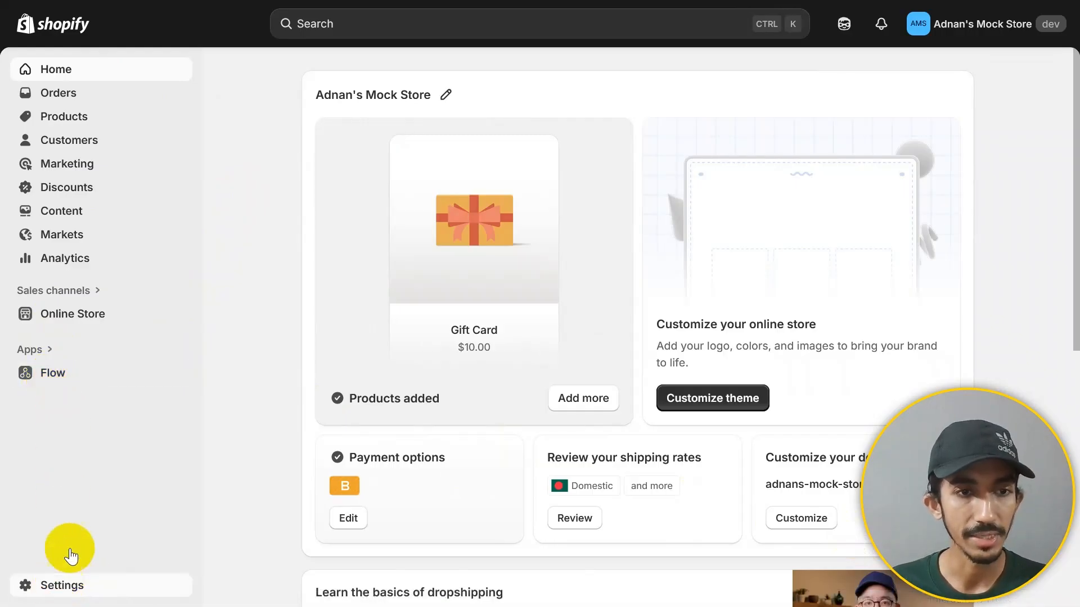
# Open the webhooks section of the store's notification settings.
pyautogui.click(66, 585)
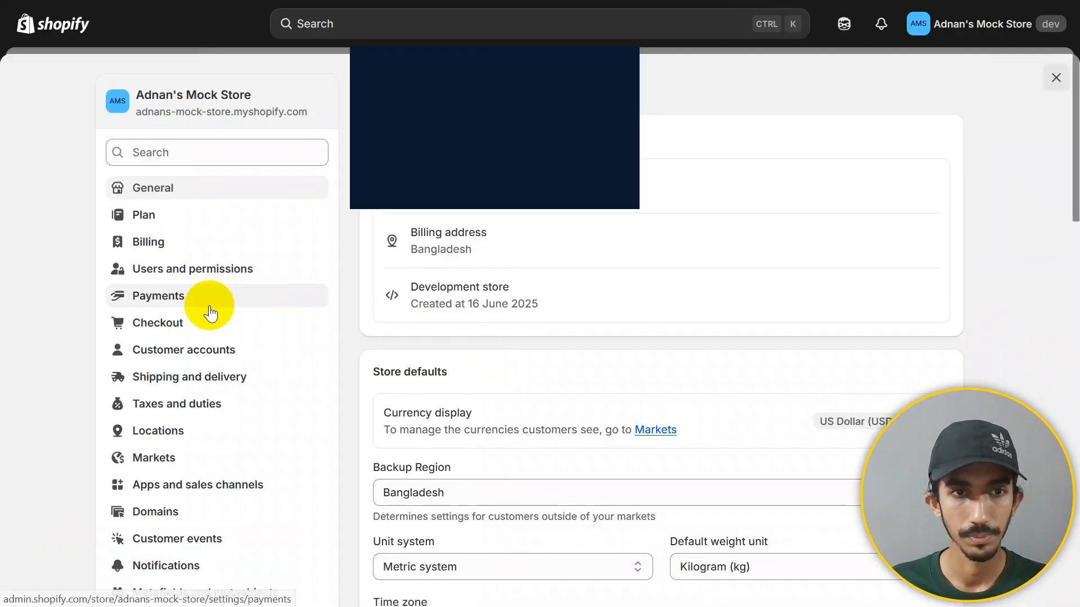
pyautogui.scroll(-6, 211, 313)
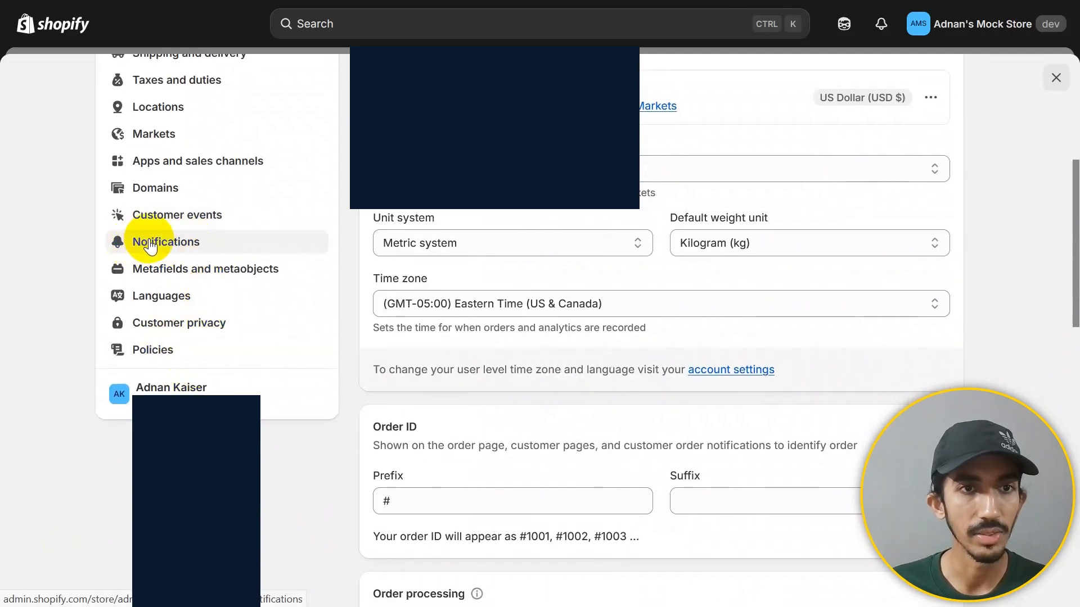
pyautogui.click(149, 243)
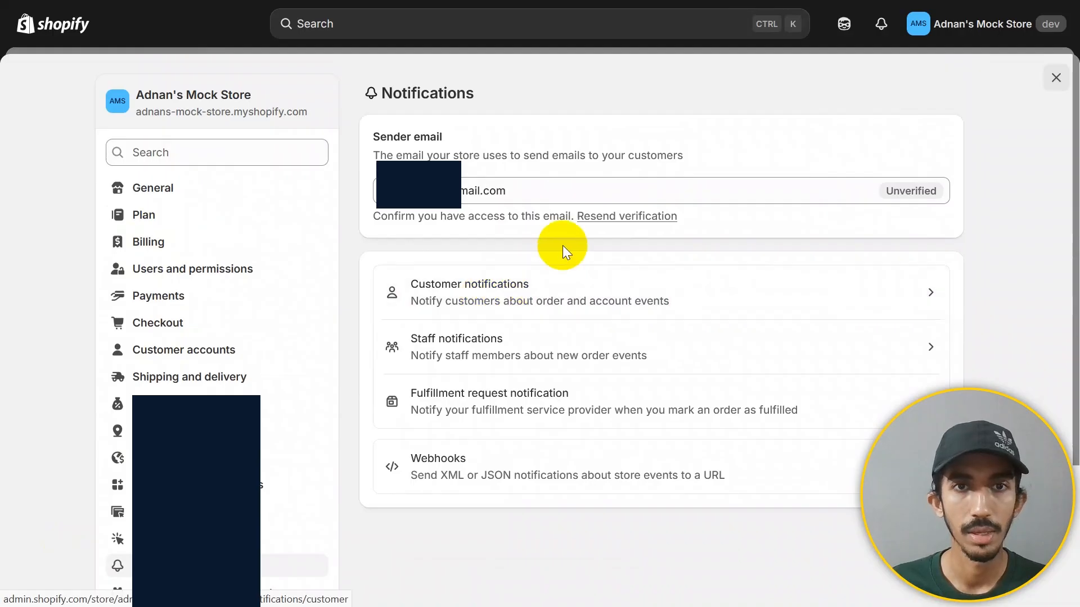
pyautogui.scroll(-3, 563, 248)
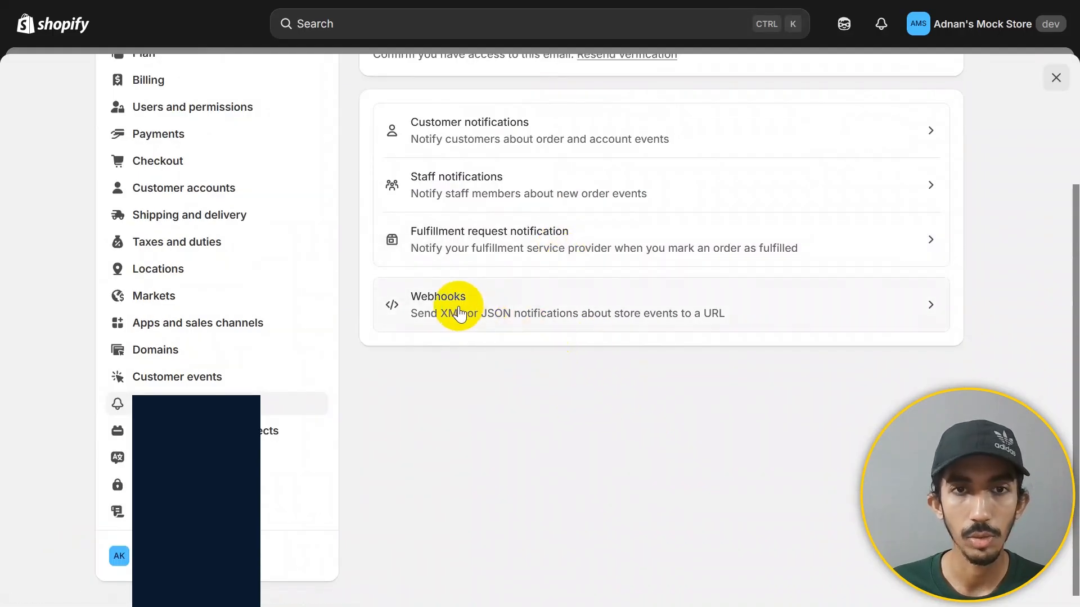
pyautogui.click(868, 309)
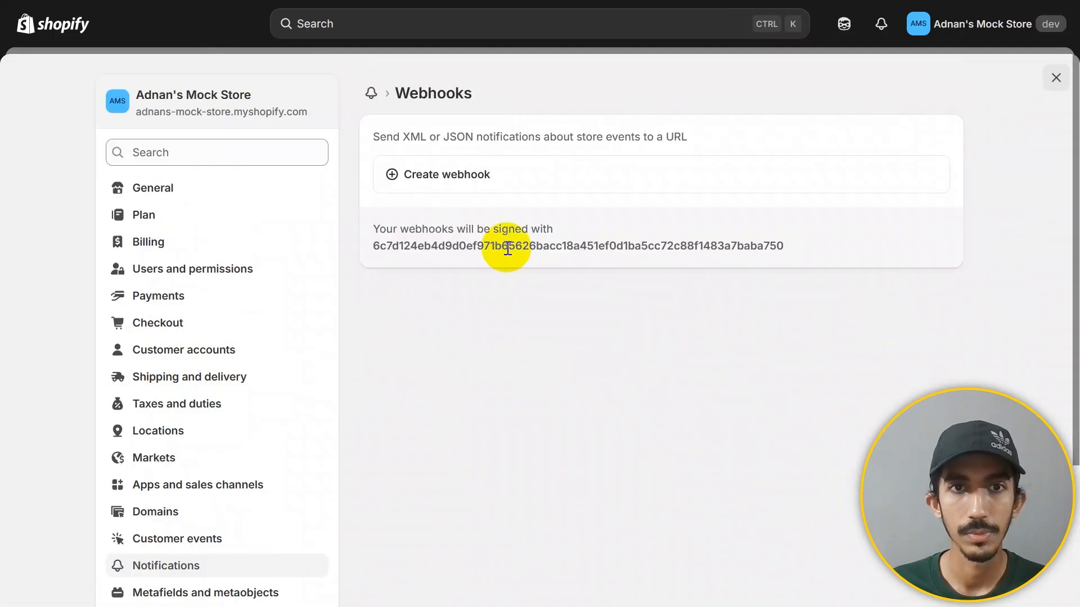
# Start a new webhook and set its event to Product creation.
pyautogui.click(423, 179)
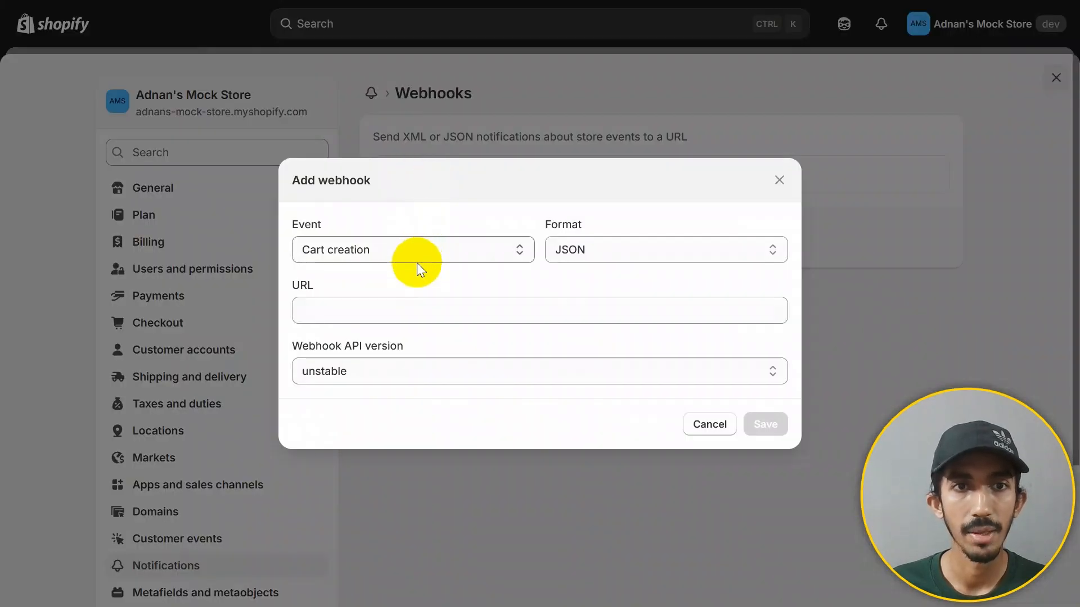
pyautogui.click(519, 248)
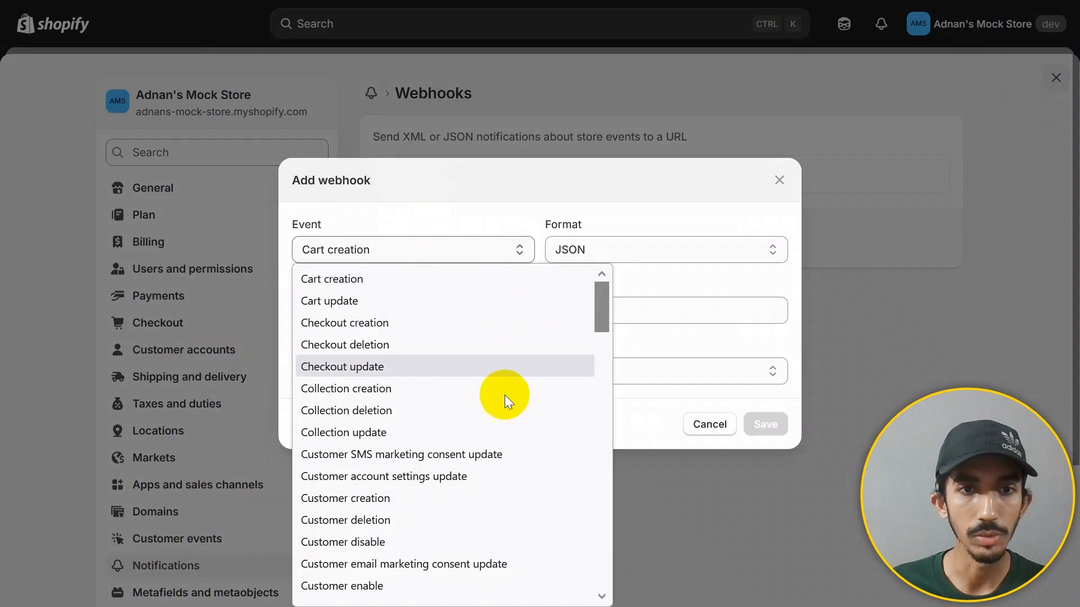
pyautogui.scroll(-10, 495, 416)
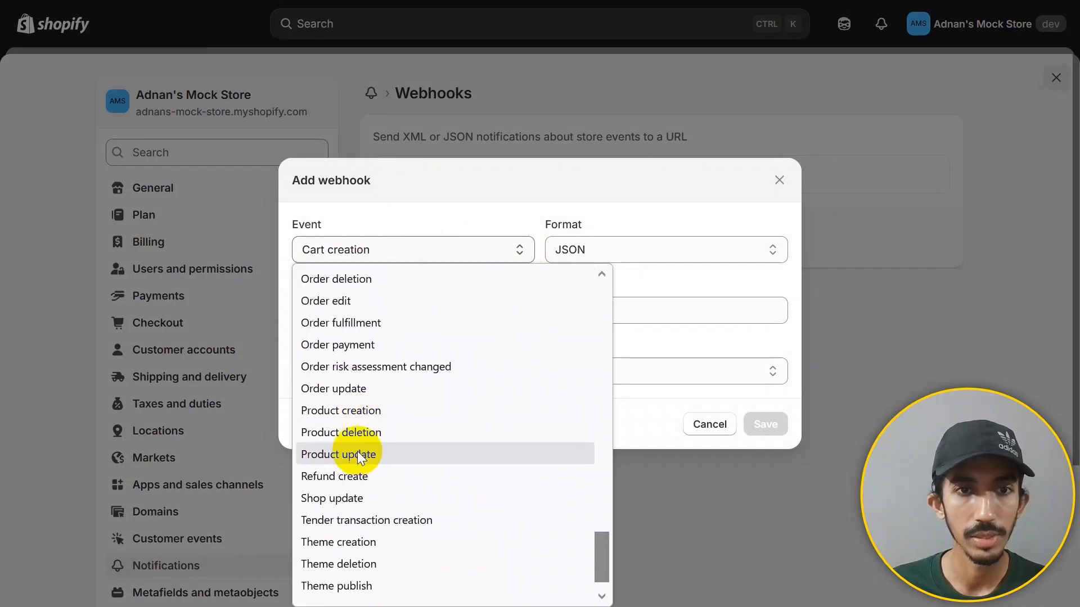
pyautogui.click(352, 415)
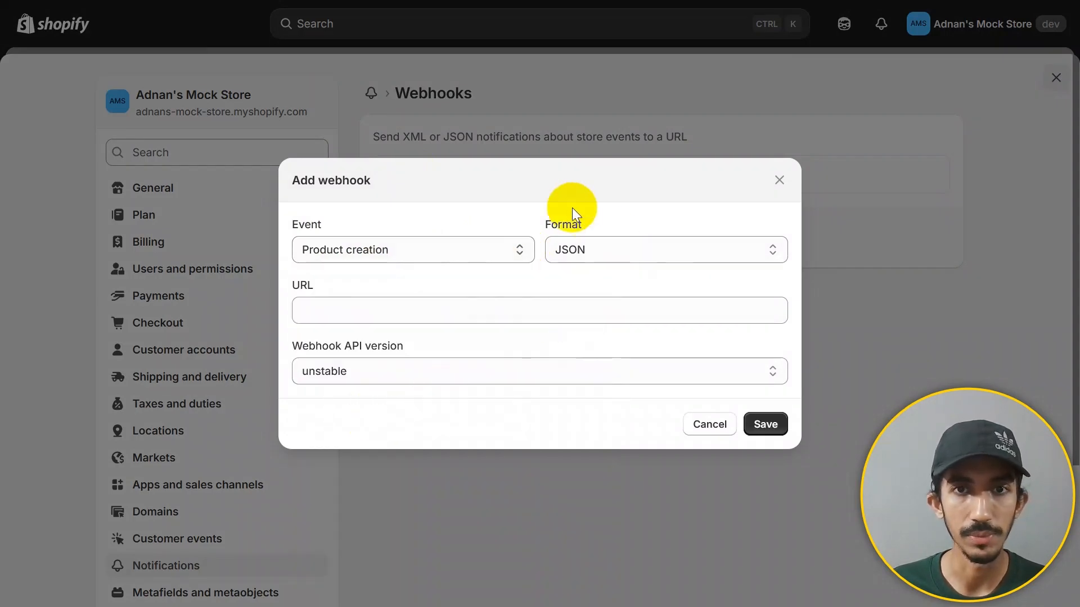
# Paste the copied test URL into the webhook and save it with API version 2025-07 (Latest).
pyautogui.click(424, 307)
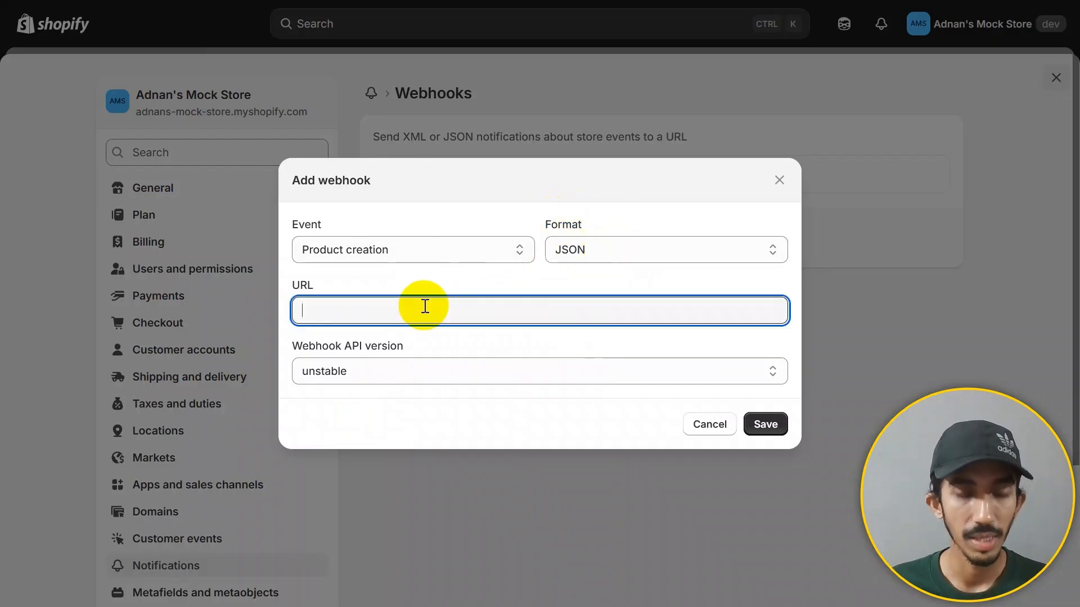
pyautogui.hotkey('ctrl', 'v')
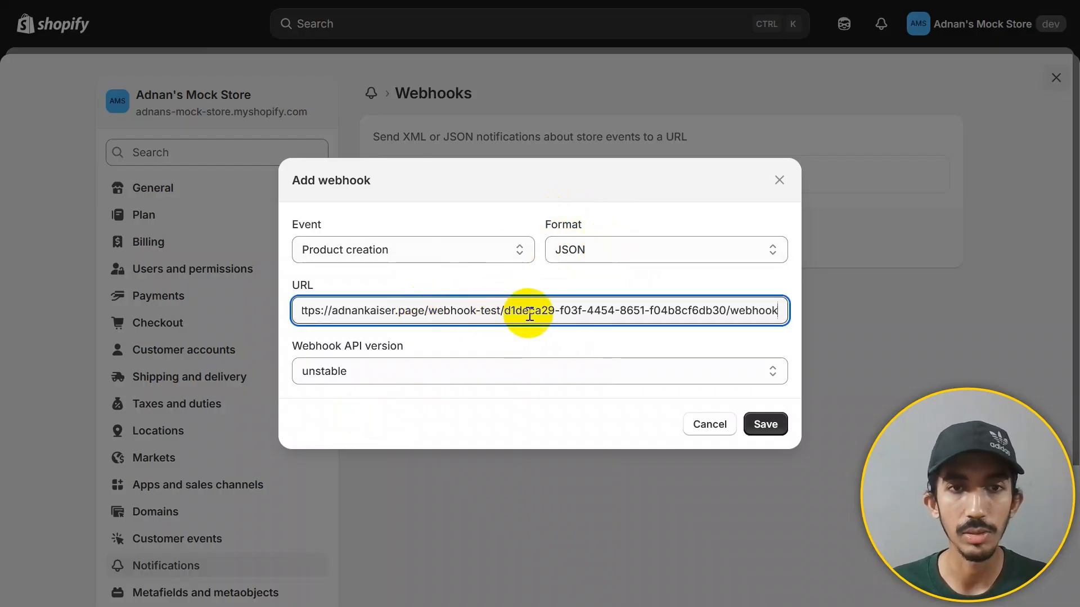
pyautogui.moveTo(564, 310); pyautogui.dragTo(831, 309)
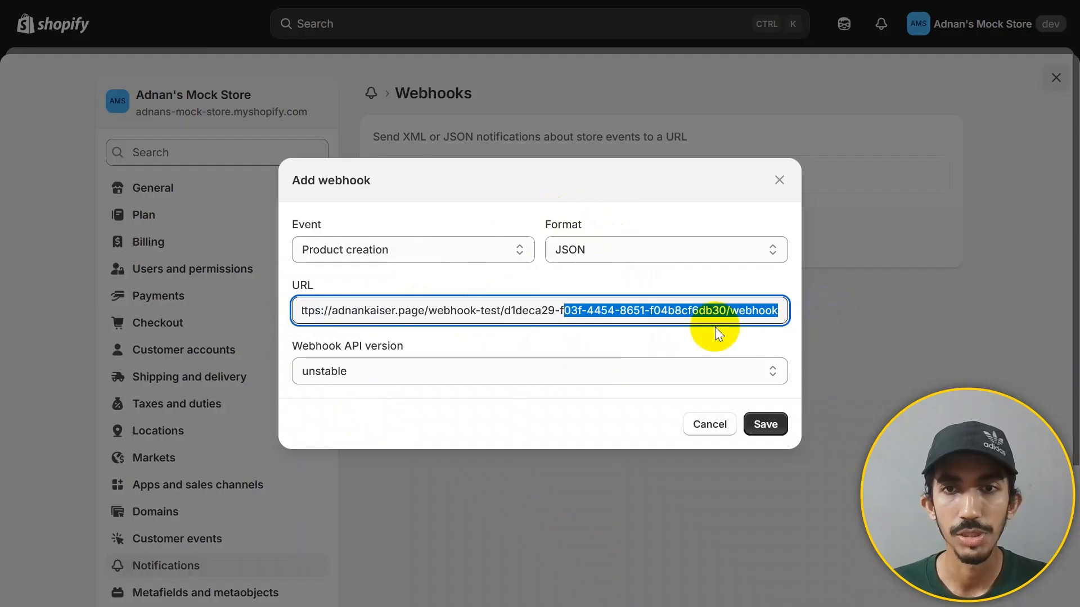
pyautogui.click(700, 338)
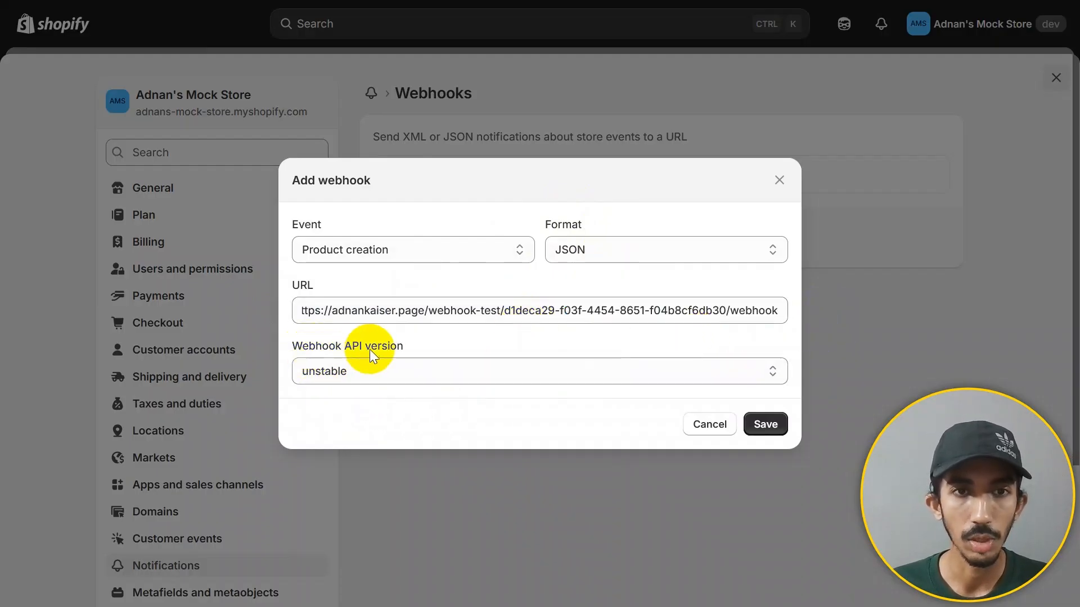
pyautogui.click(753, 368)
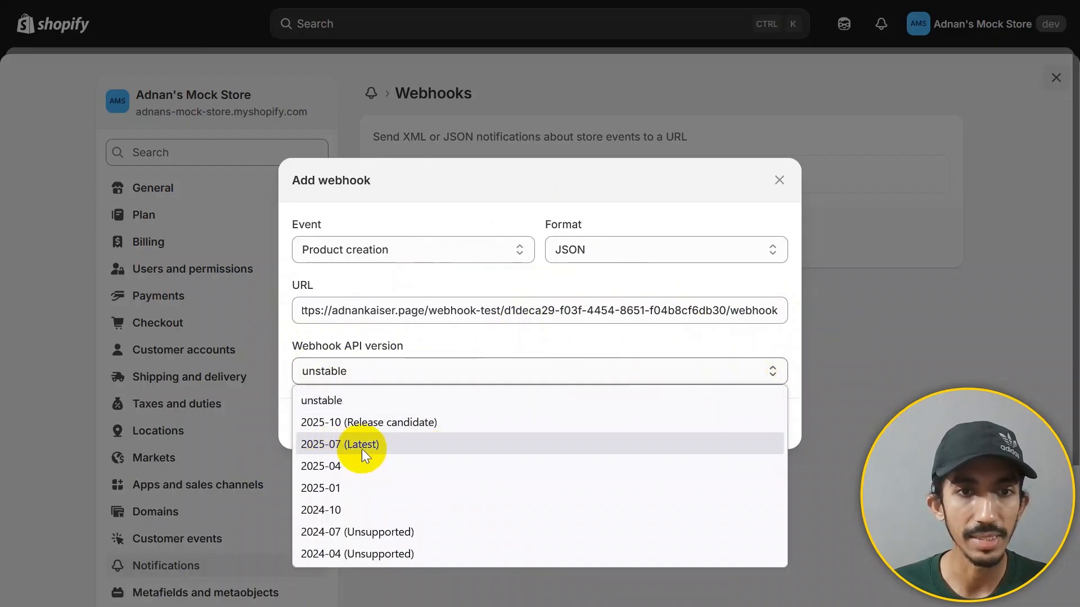
pyautogui.click(383, 447)
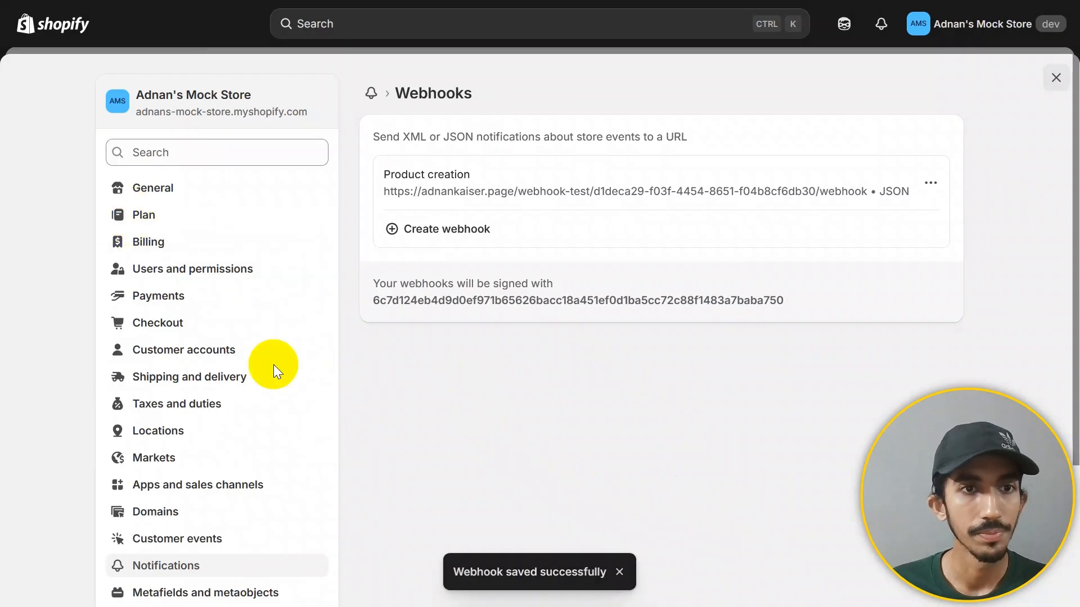
# Leave the store settings and start adding a new product.
pyautogui.click(1056, 77)
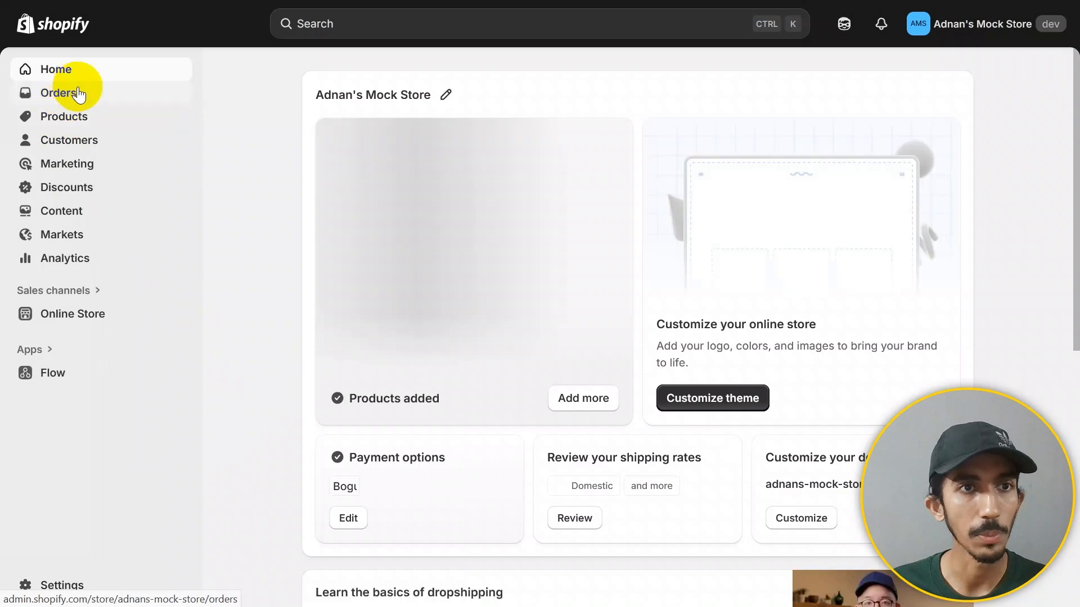
pyautogui.click(62, 117)
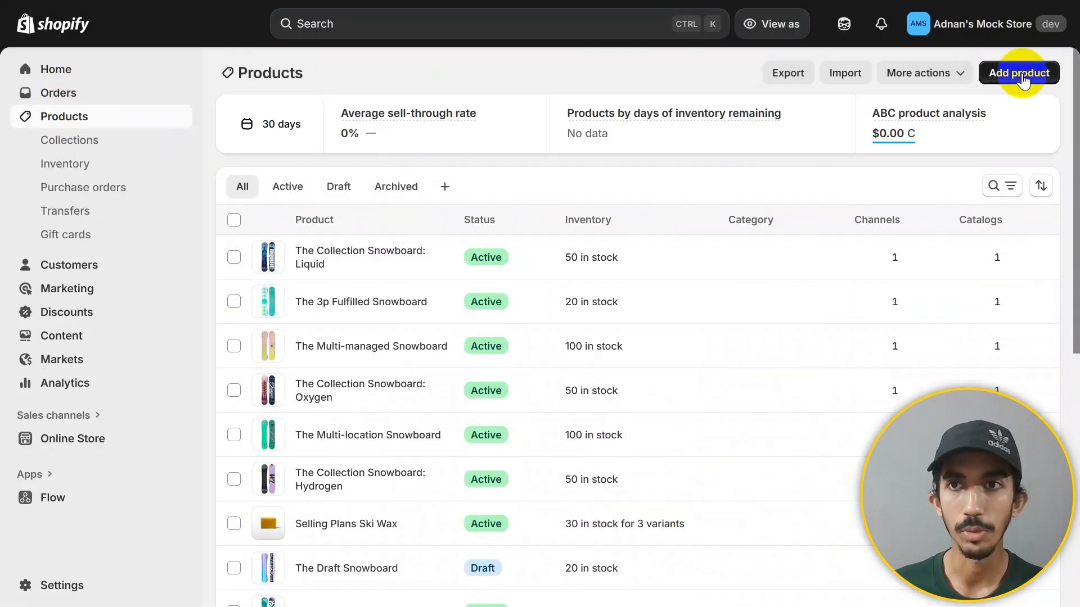
pyautogui.click(1022, 79)
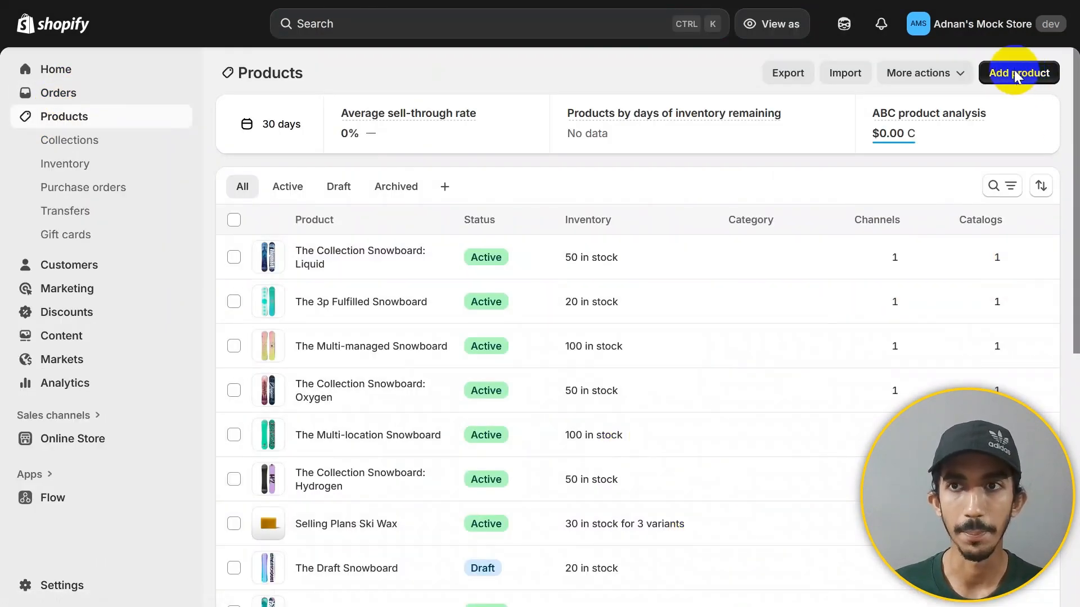
# Title the product "Nomad Lantern" and describe the new portable lantern with a feature list from "500 lumens bright" to "weighs 450g".
pyautogui.click(286, 140)
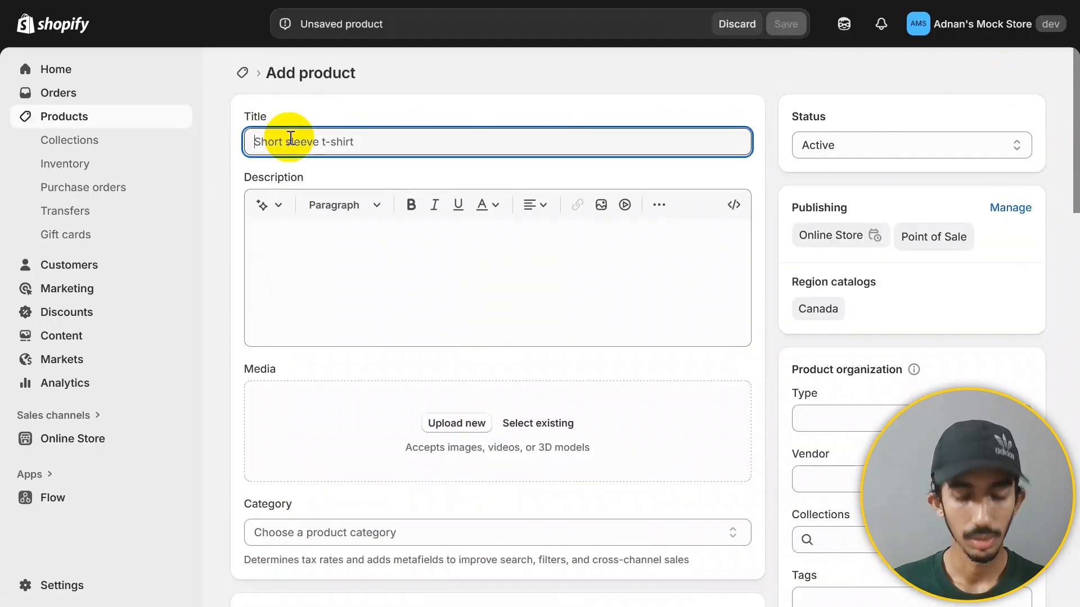
pyautogui.write('Nomad Lantern')
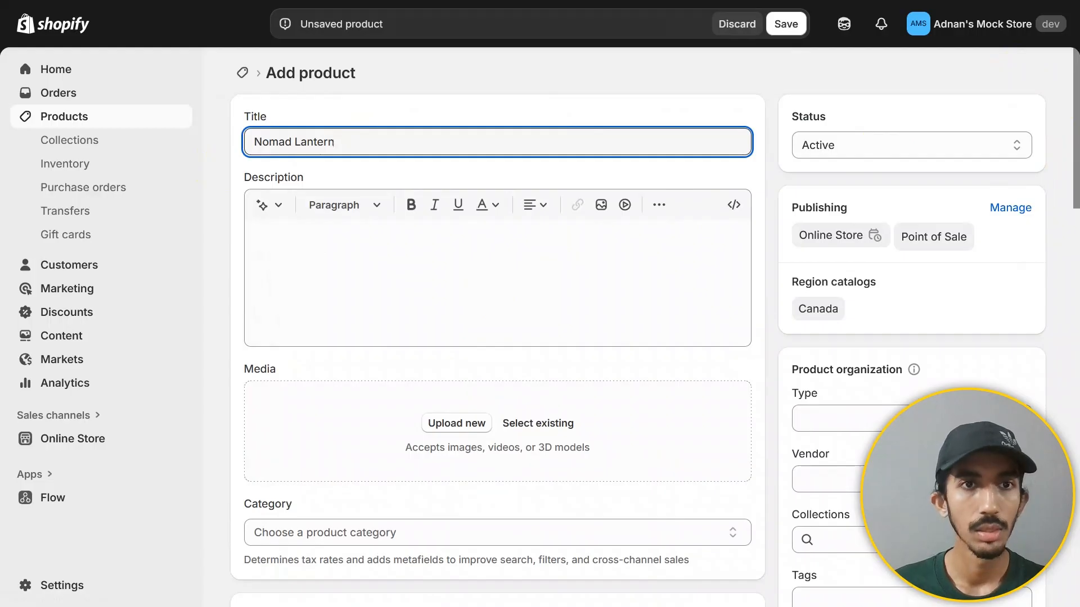
pyautogui.click(292, 238)
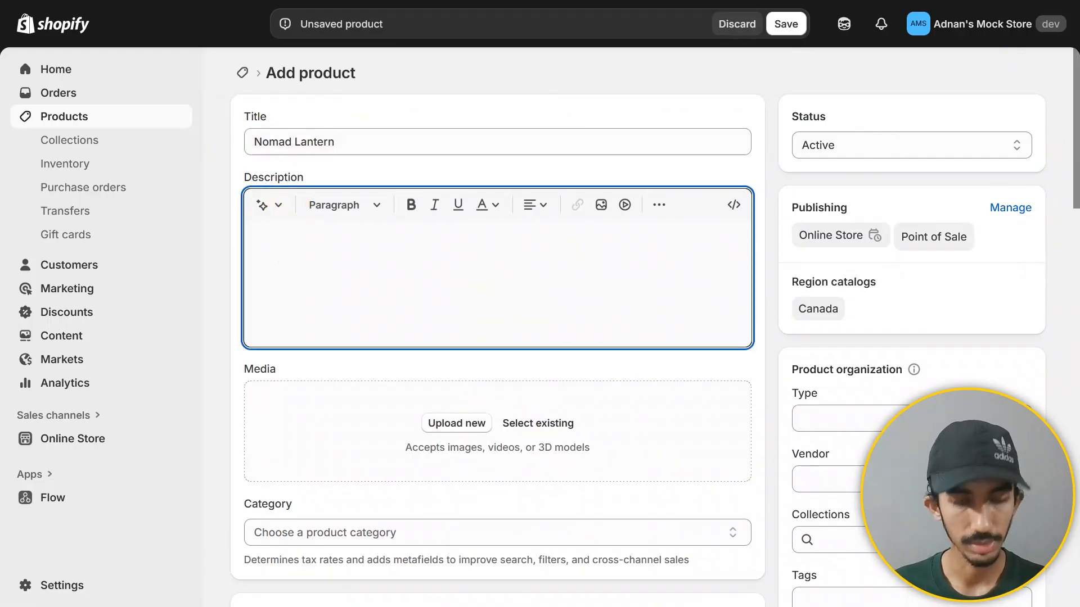
pyautogui.write('Our new portable lantern.  - 500 lumens bright - warm light setting - charges with solar panel on top or USB-C - can be used as a power bank to charge a phone - water resistant IPX4 rating - battery lasts 8 hours on high, 72 hours on low - durable, drop-proof design - weighs 450g')
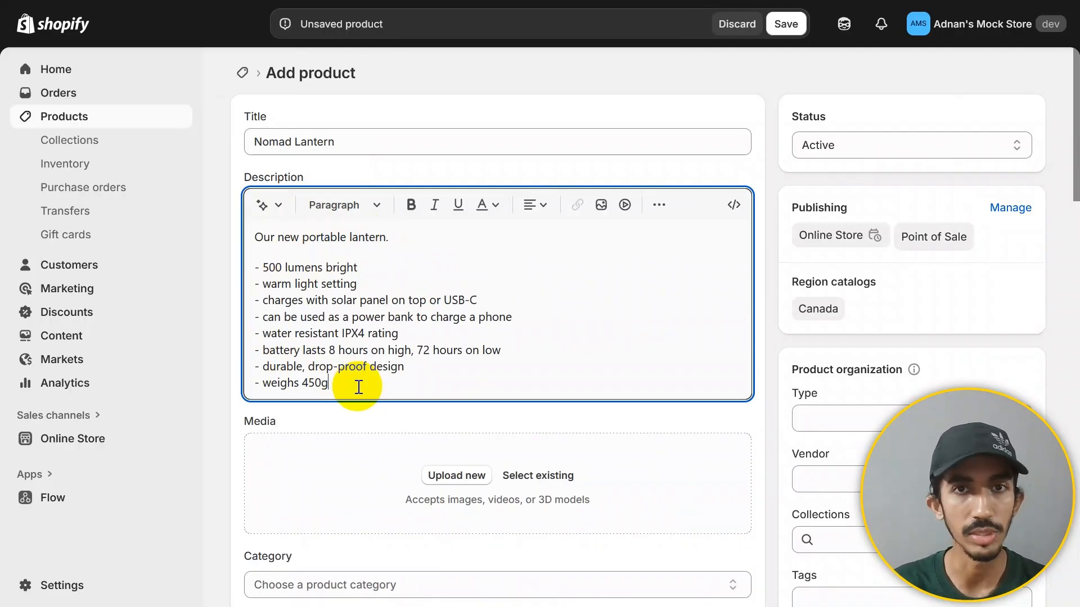
# Upload a lantern image as the new product's media.
pyautogui.scroll(-5, 358, 387)
pyautogui.scroll(3, 424, 343)
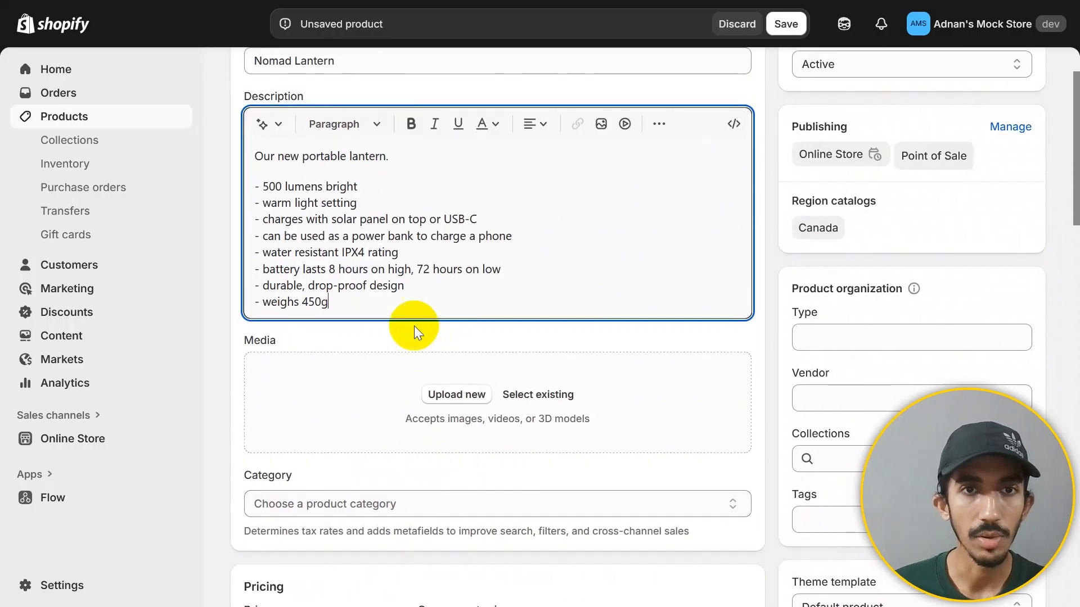
pyautogui.scroll(-2, 450, 419)
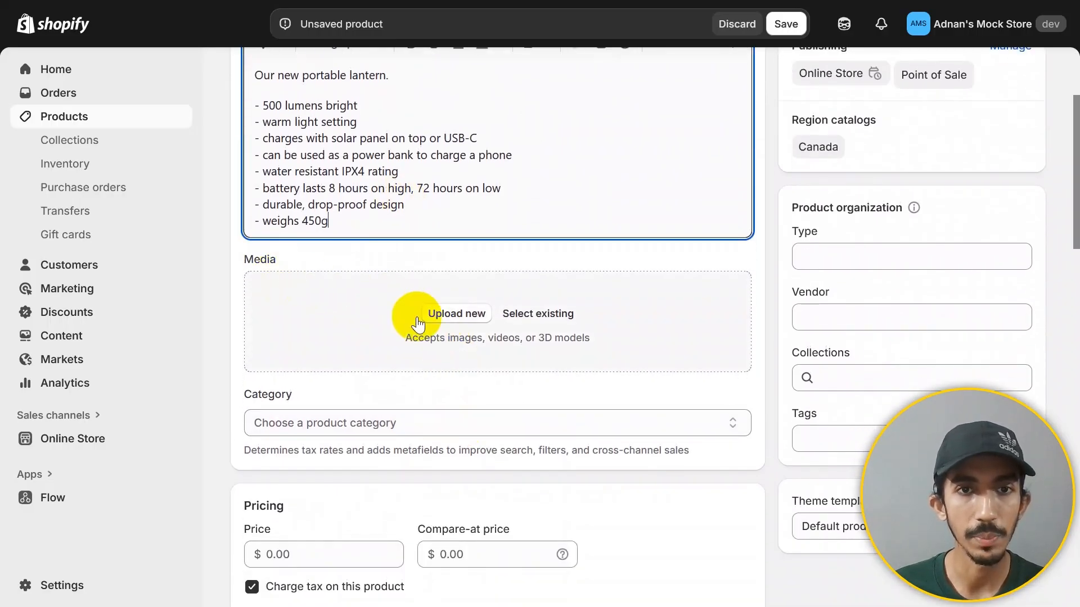
pyautogui.click(455, 314)
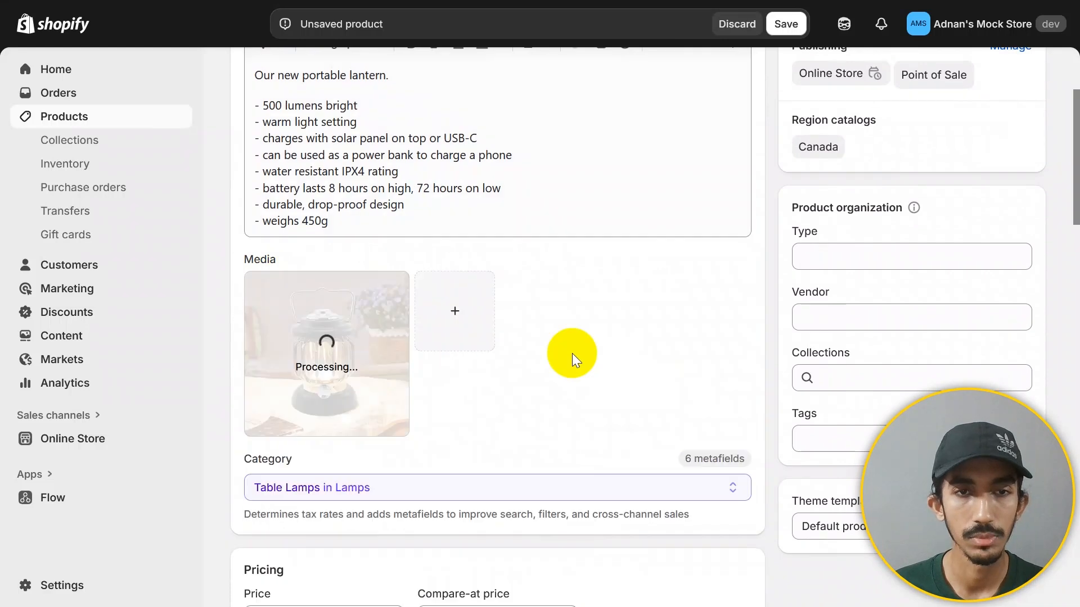
# Set the product's price to 89.99 and its compare-at price to 119.99.
pyautogui.scroll(-4, 571, 357)
pyautogui.click(356, 460)
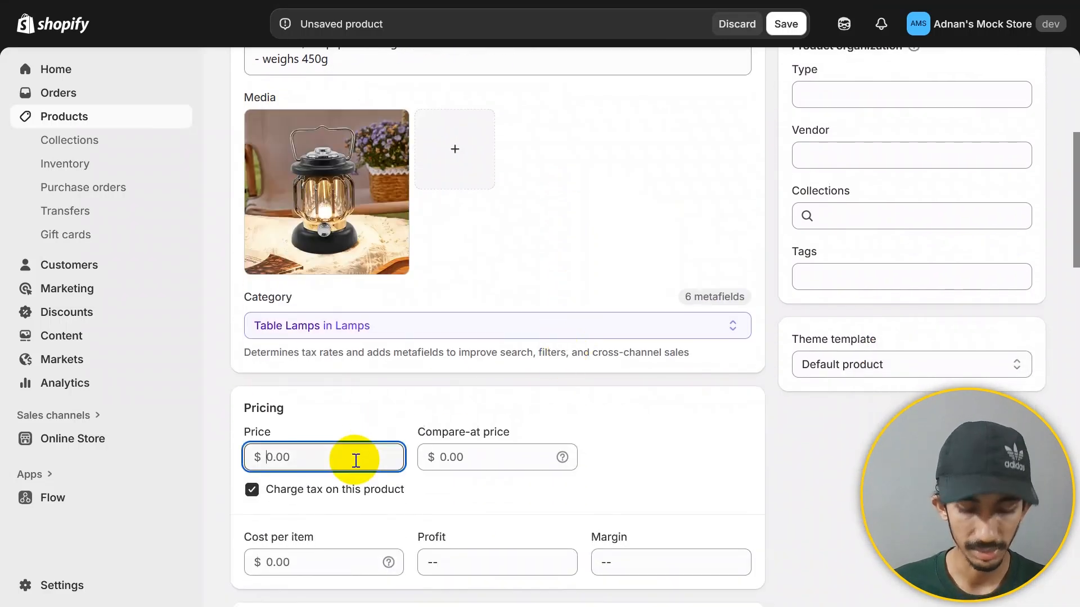
pyautogui.write('89.9')
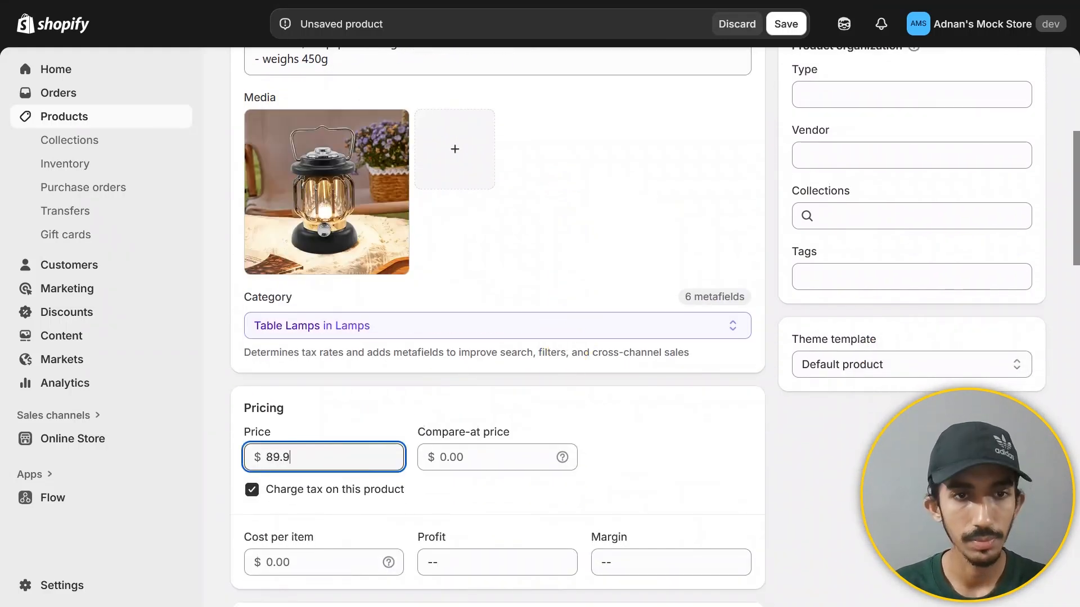
pyautogui.write('9')
pyautogui.click(484, 464)
pyautogui.write('119')
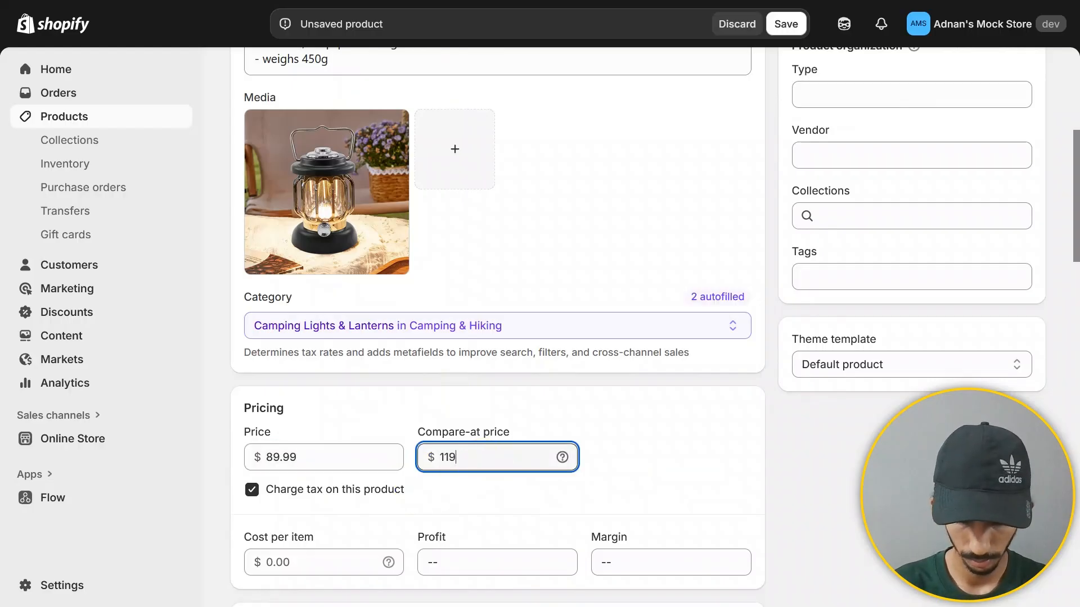
pyautogui.write('.99')
# Set the product type to "Outdoor lighting" in the product organization section.
pyautogui.scroll(-5, 506, 461)
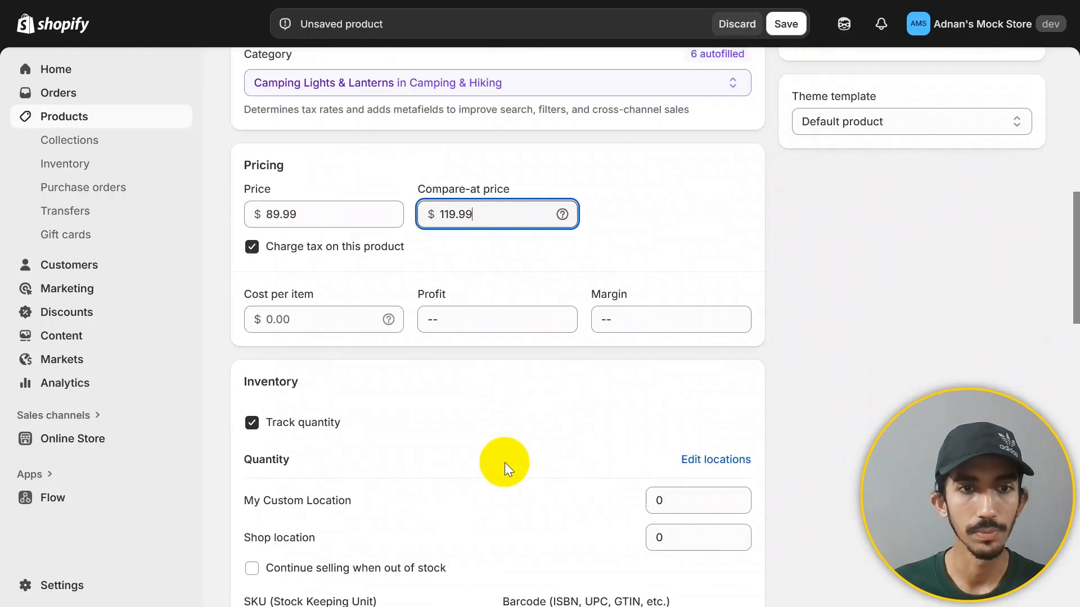
pyautogui.scroll(-8, 480, 453)
pyautogui.scroll(-12, 480, 455)
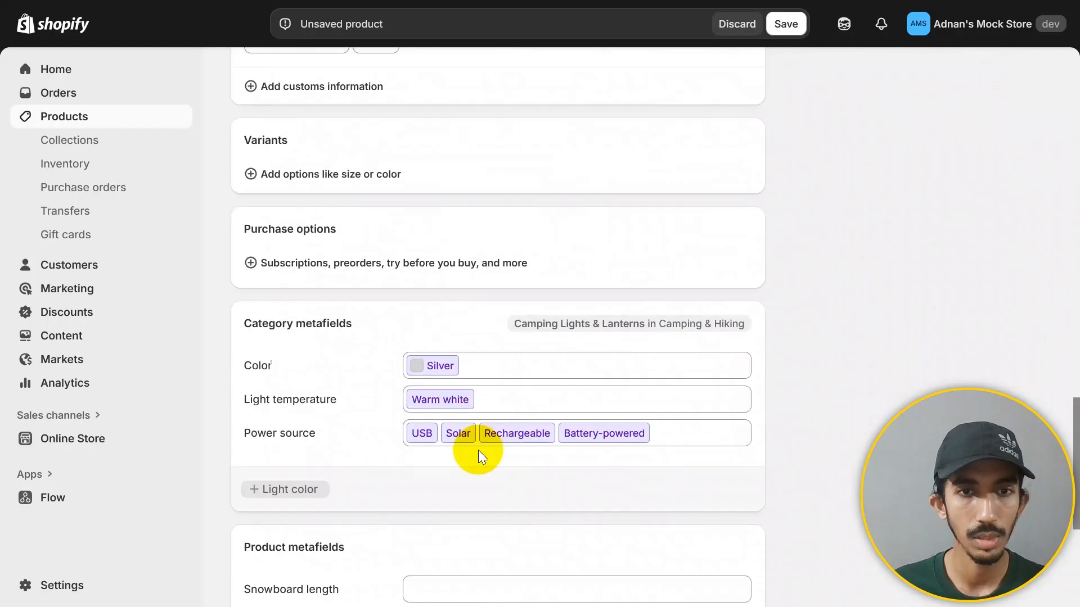
pyautogui.scroll(10, 479, 456)
pyautogui.scroll(18, 479, 455)
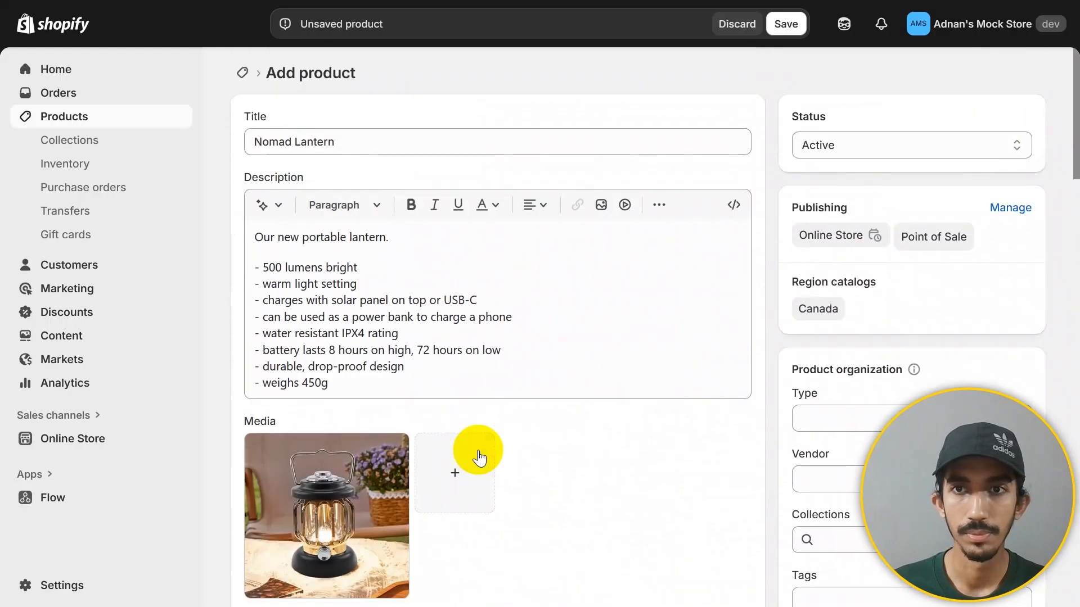
pyautogui.scroll(-3, 555, 405)
pyautogui.click(868, 179)
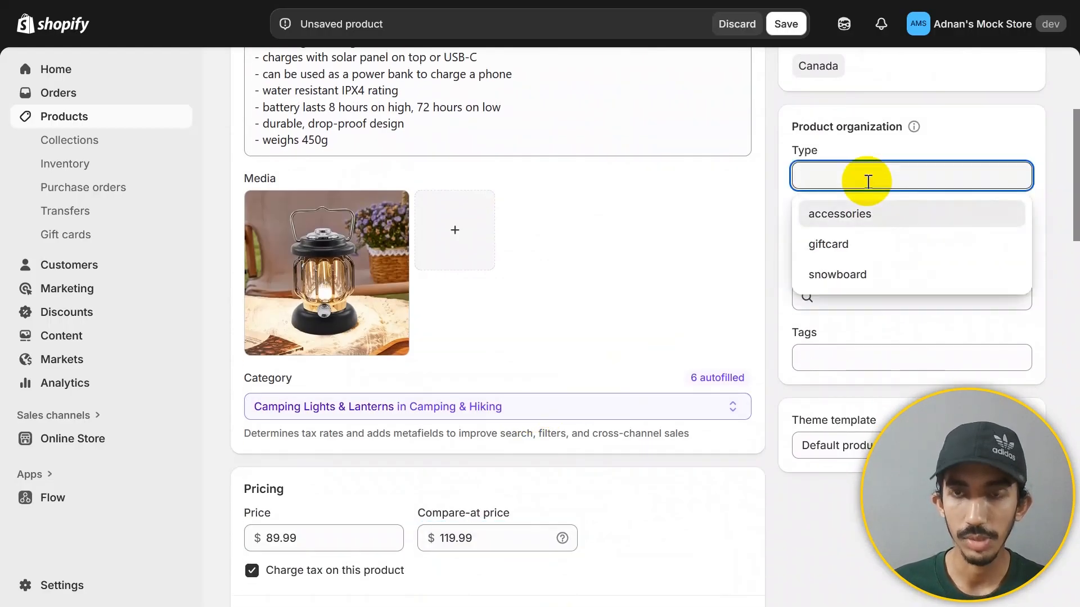
pyautogui.write('Outdoor lighting')
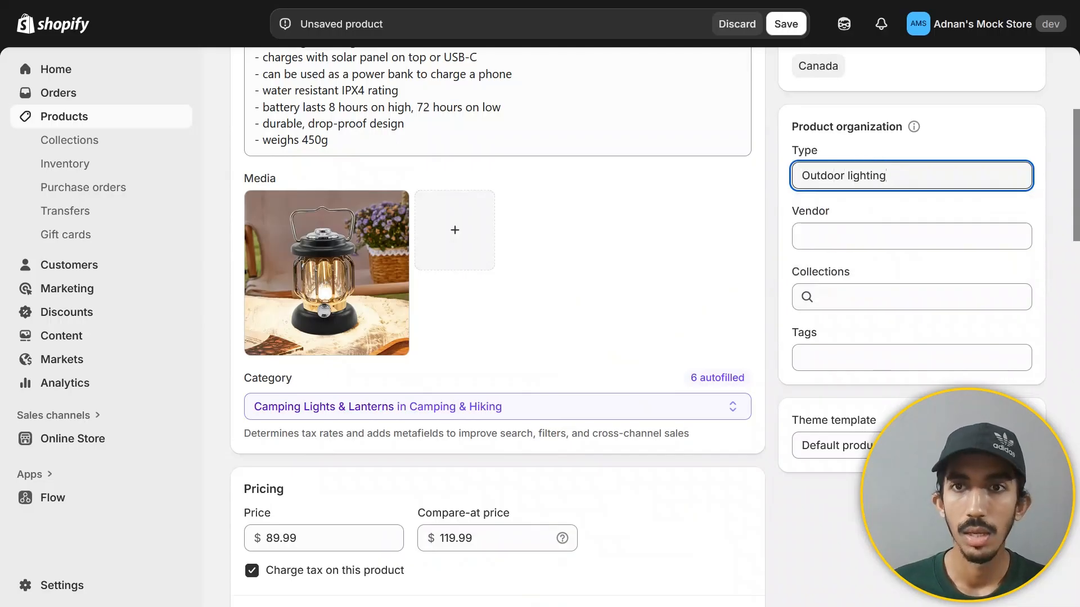
# Enter "Summit Gear" as the product's vendor.
pyautogui.click(849, 248)
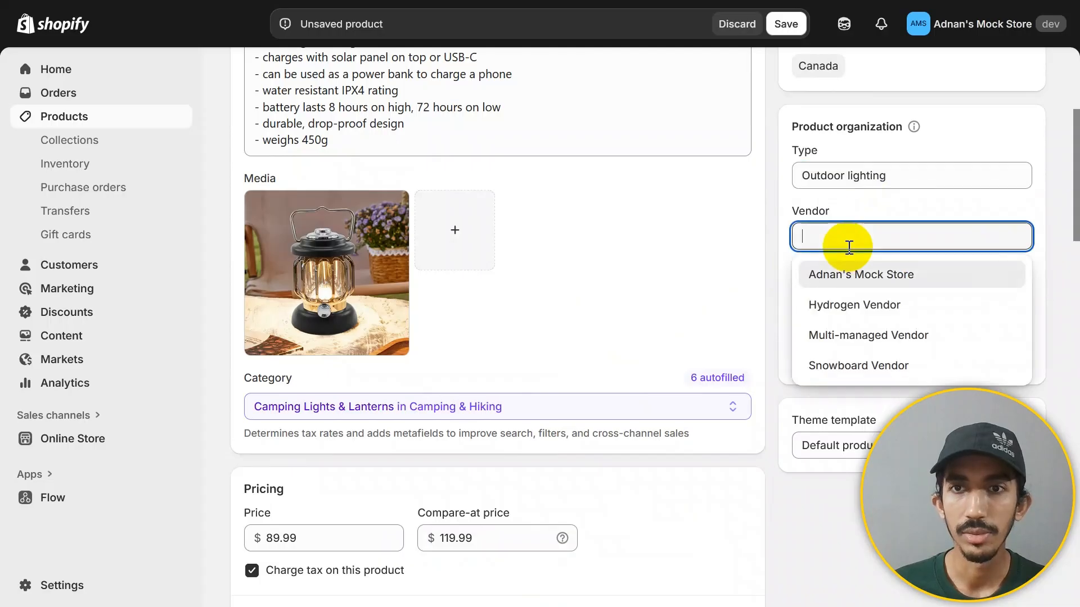
pyautogui.write('/')
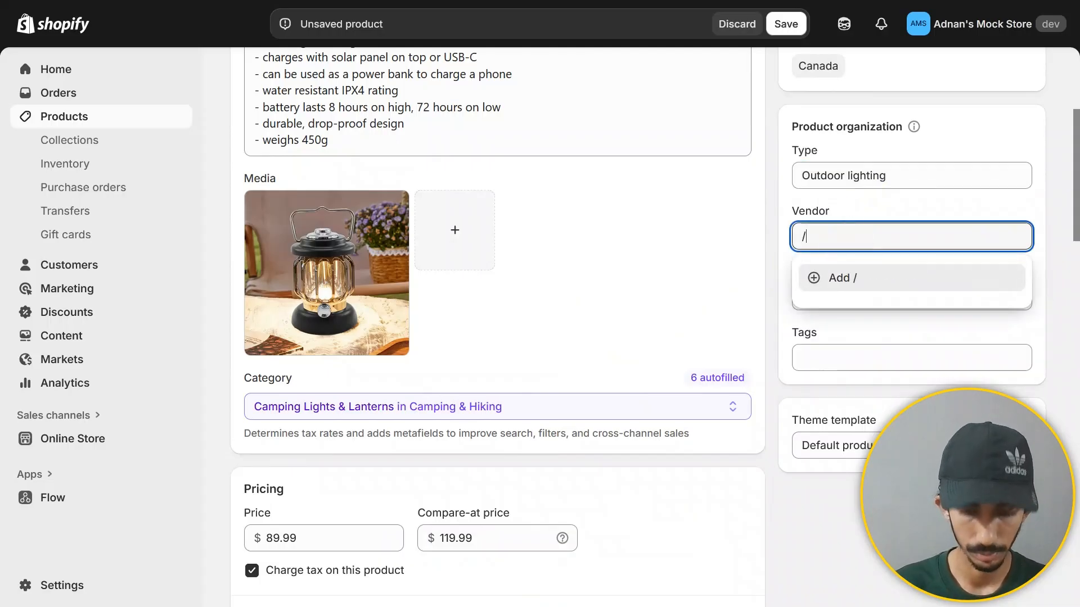
pyautogui.press('BackSpace')
pyautogui.write('Summit Gear')
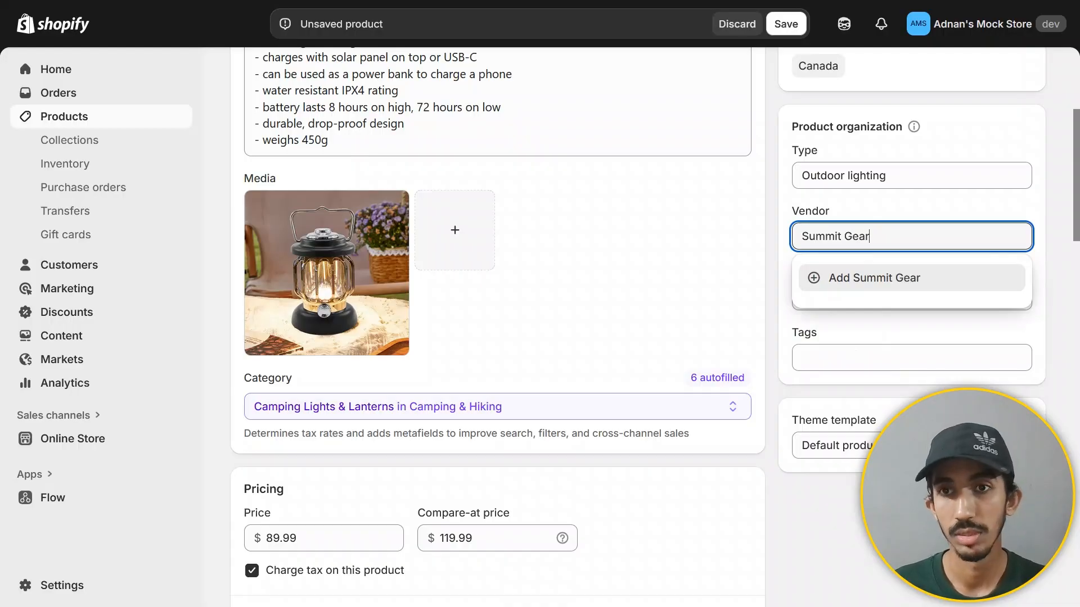
pyautogui.click(1050, 264)
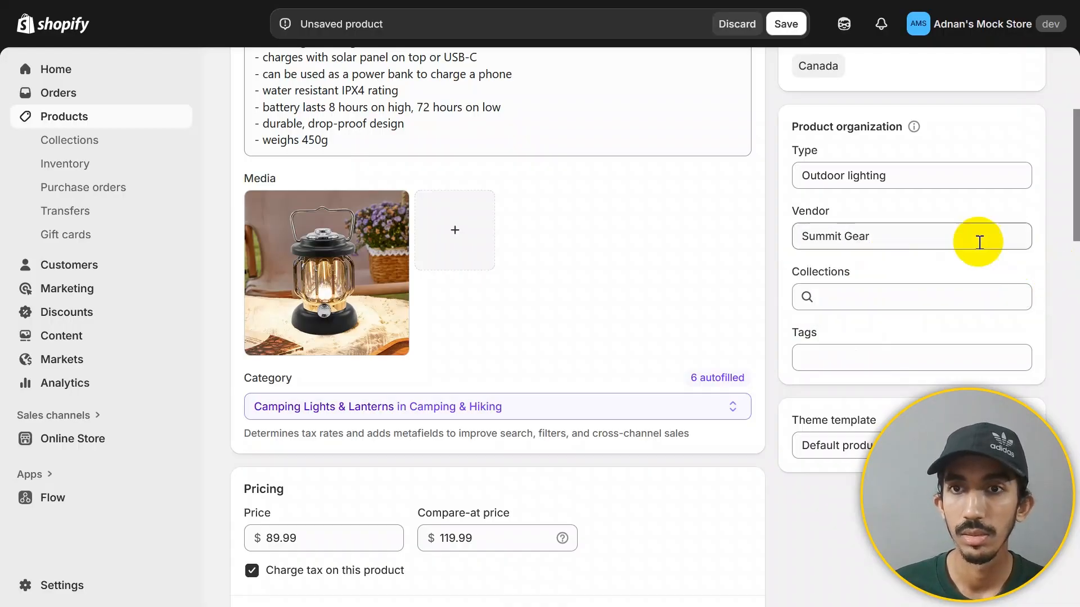
pyautogui.click(980, 238)
pyautogui.click(1059, 278)
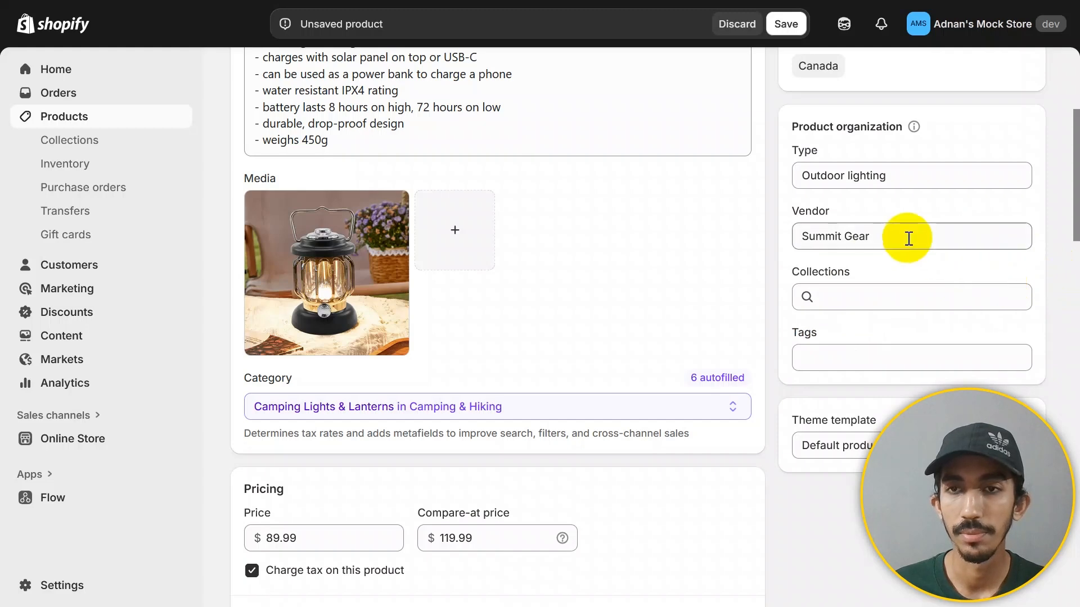
# Review the new product's details, from the title and description through to the category metafields.
pyautogui.scroll(-1, 883, 326)
pyautogui.scroll(-3, 872, 304)
pyautogui.scroll(7, 473, 363)
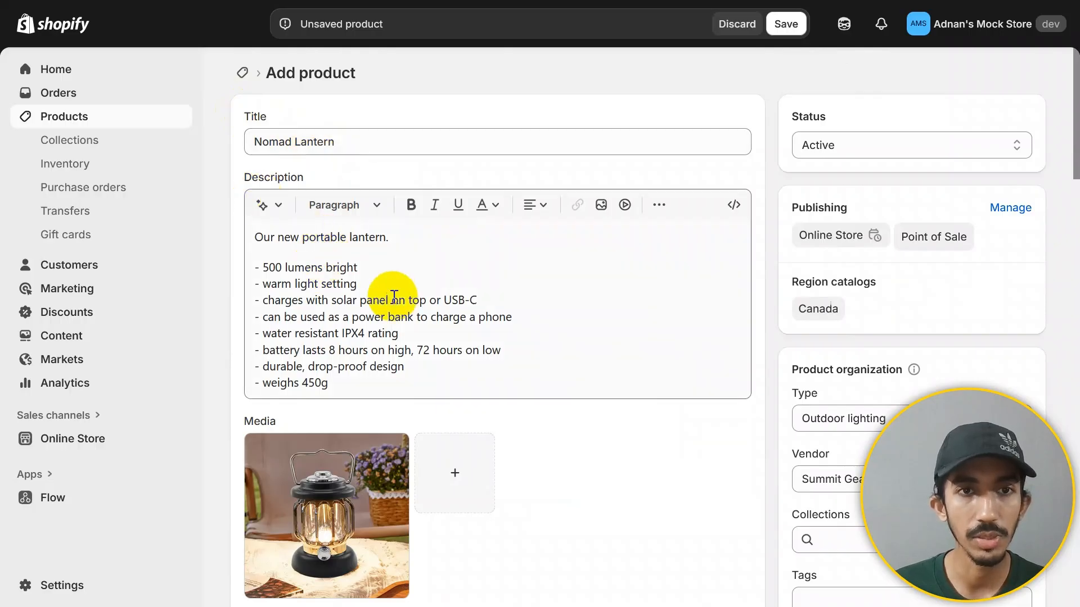
pyautogui.scroll(-6, 326, 304)
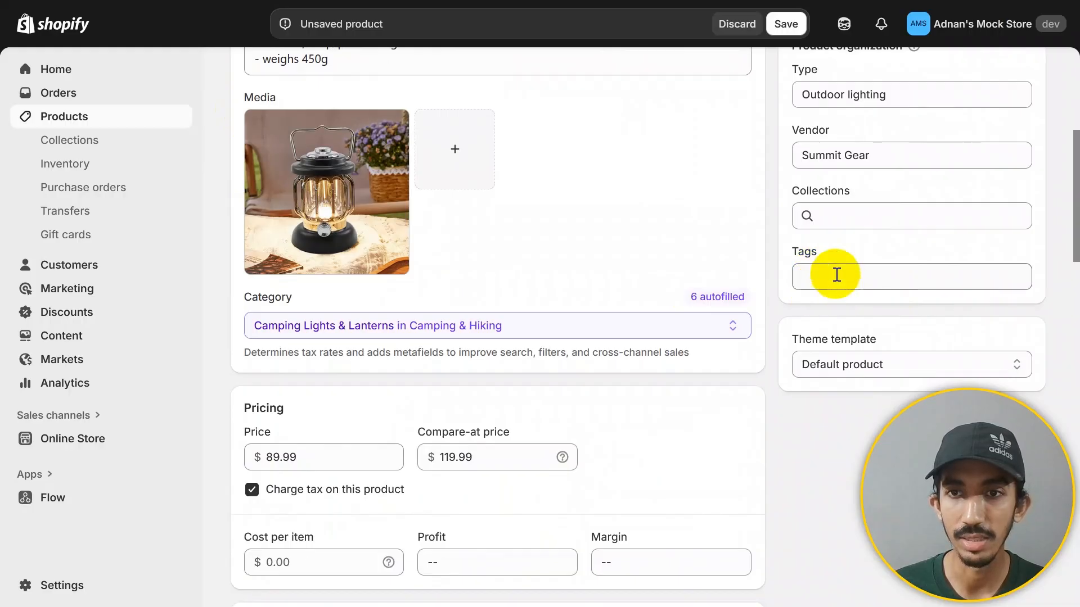
pyautogui.scroll(-20, 669, 349)
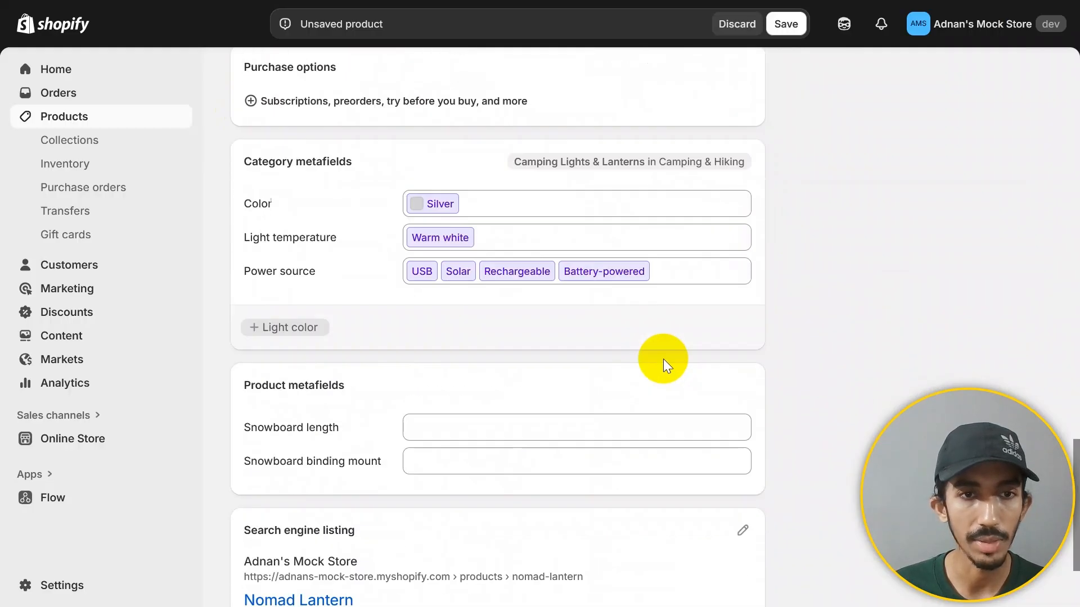
pyautogui.scroll(20, 663, 360)
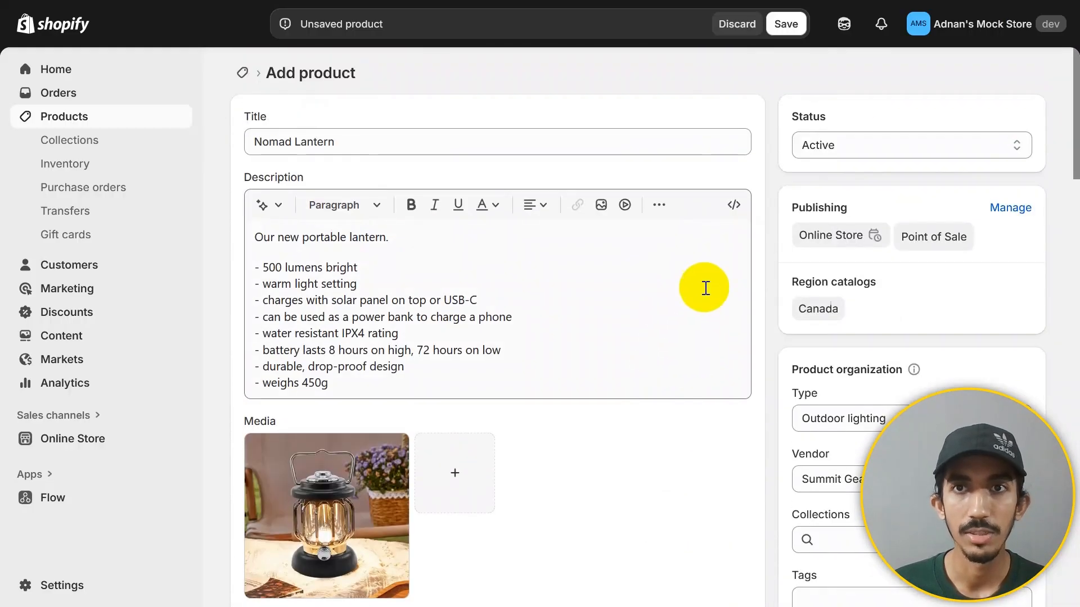
pyautogui.click(785, 24)
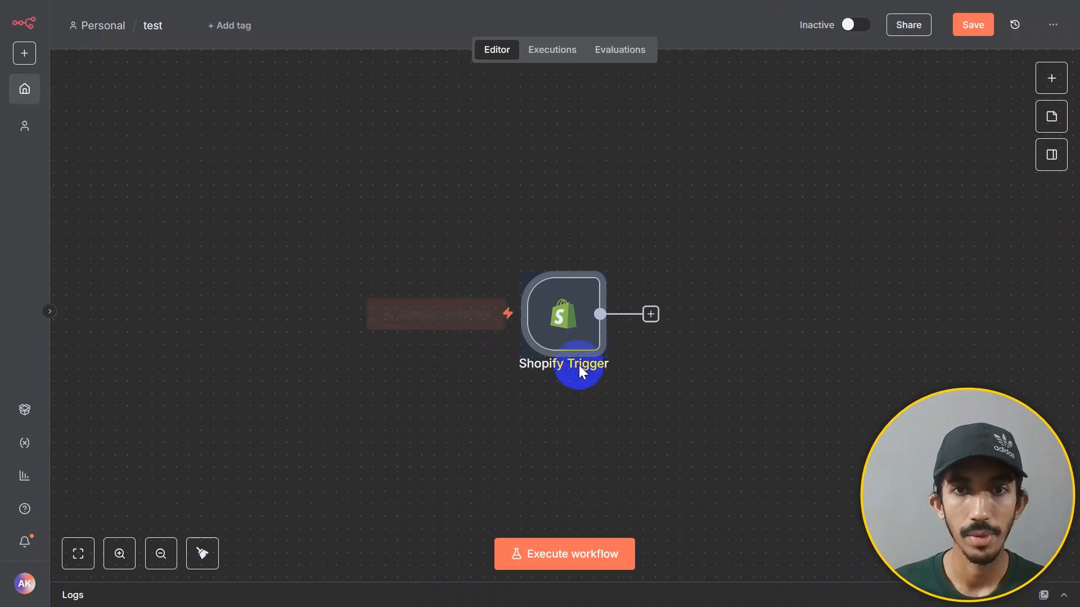
# Start the Shopify Trigger listening for a test event in n8n, and switch to Shopify to save the Nomad Lantern product.
pyautogui.moveTo(666, 374); pyautogui.dragTo(617, 335)
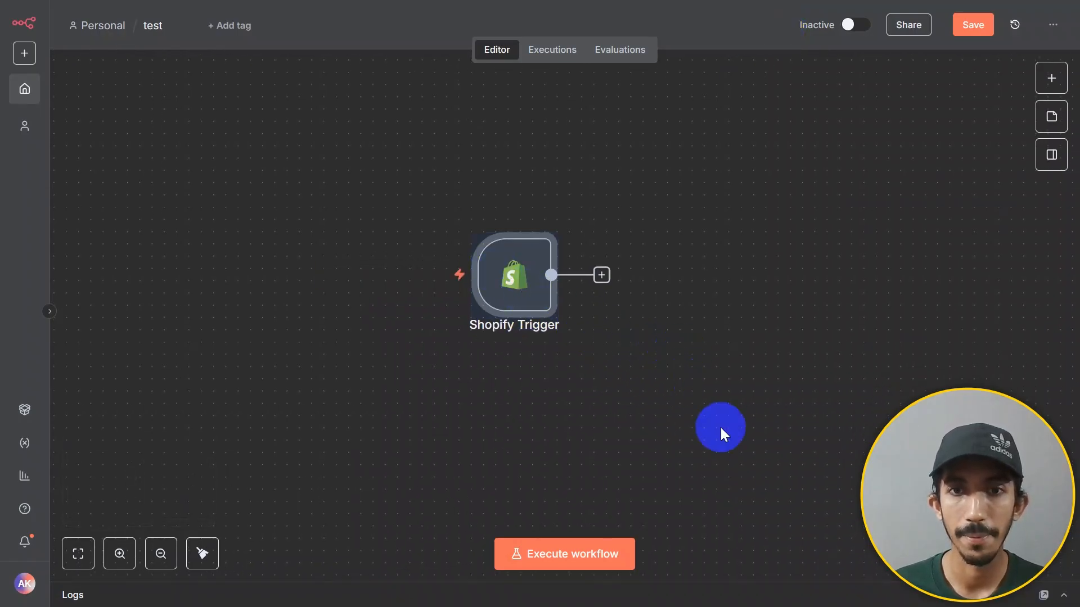
pyautogui.click(502, 349)
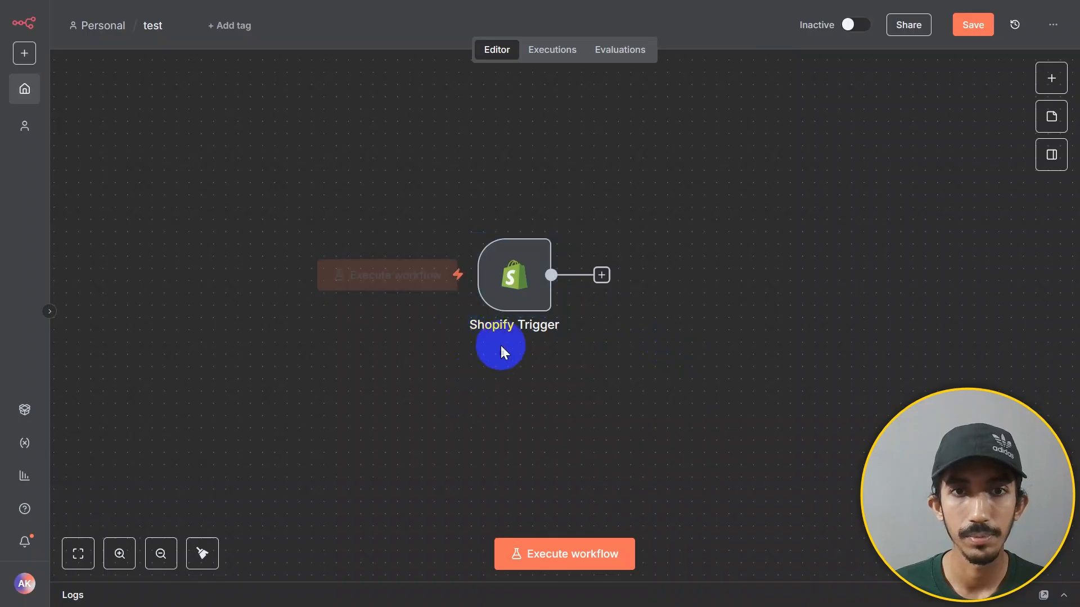
pyautogui.doubleClick(507, 308)
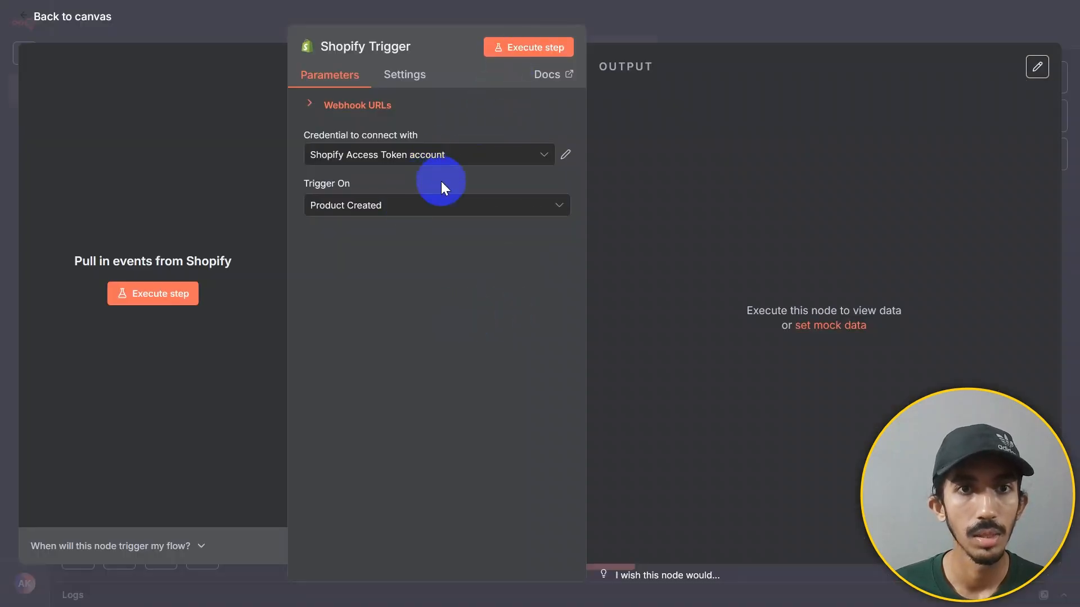
pyautogui.click(525, 48)
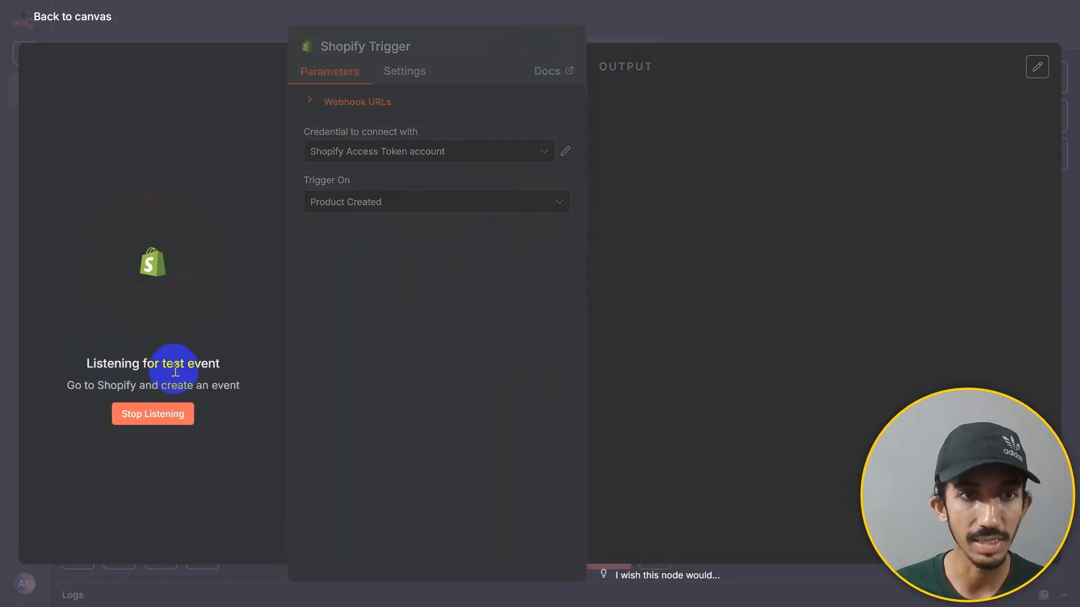
pyautogui.hotkey('alt', 'Tab')
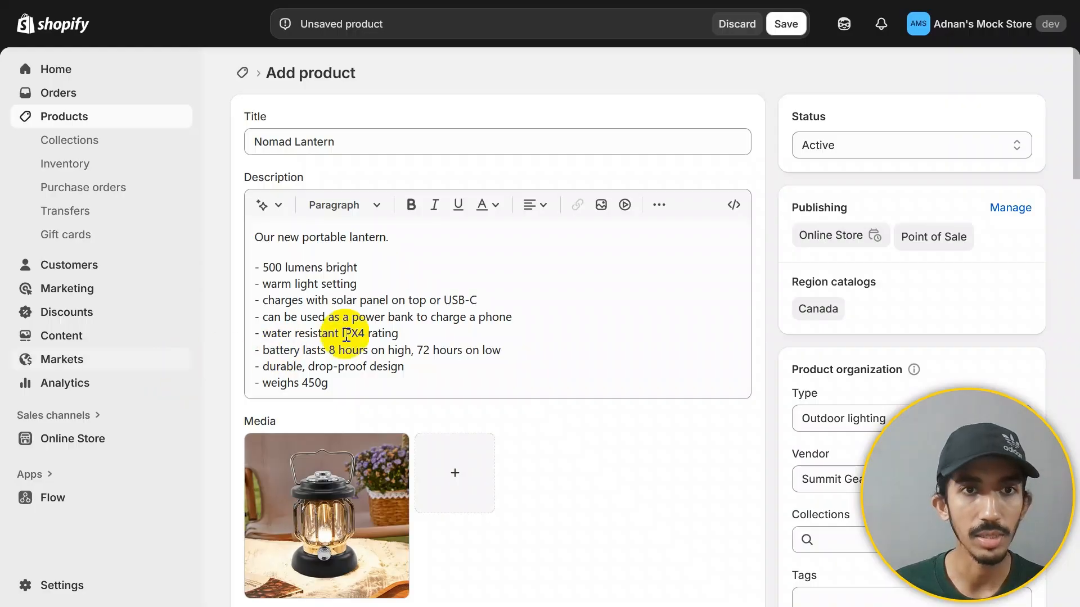
pyautogui.click(795, 25)
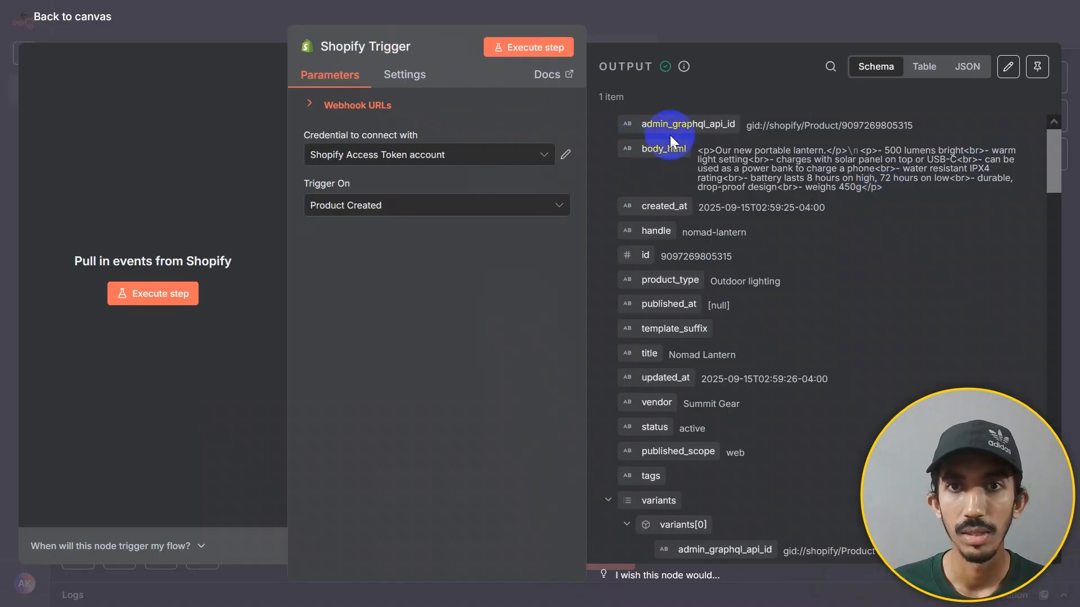
# In n8n, look through the product data in the Shopify Trigger's output and pin that data to the node.
pyautogui.scroll(-15, 670, 138)
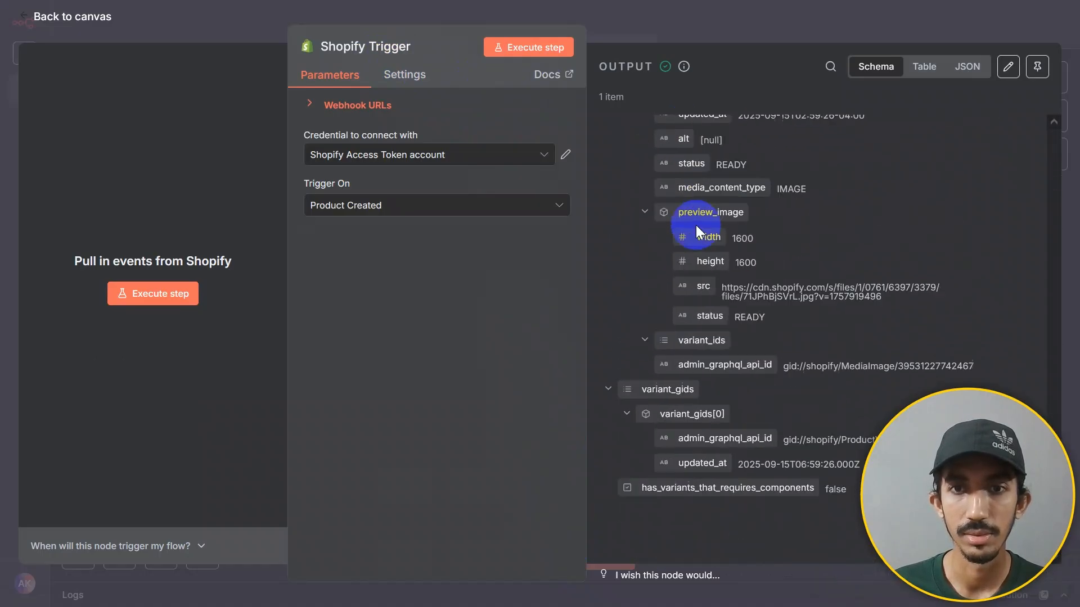
pyautogui.scroll(-2, 696, 225)
pyautogui.scroll(20, 740, 342)
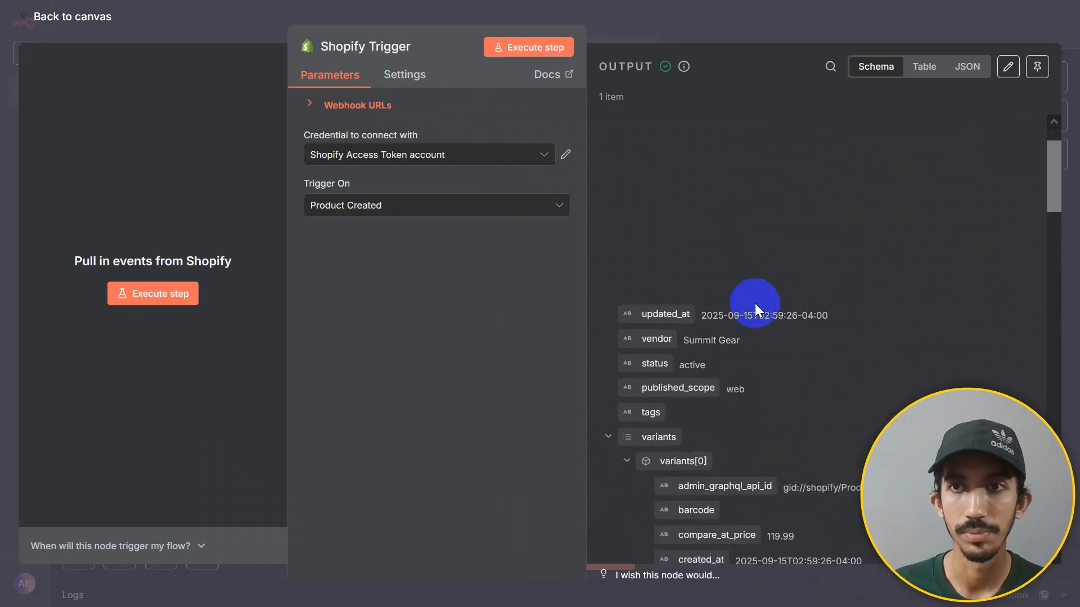
pyautogui.click(911, 24)
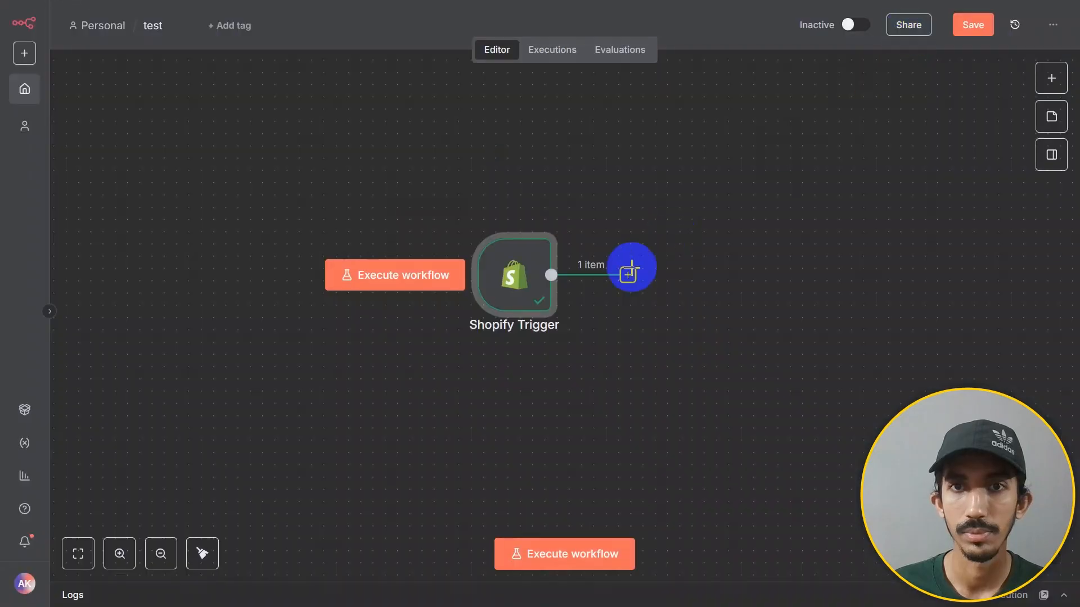
pyautogui.doubleClick(523, 282)
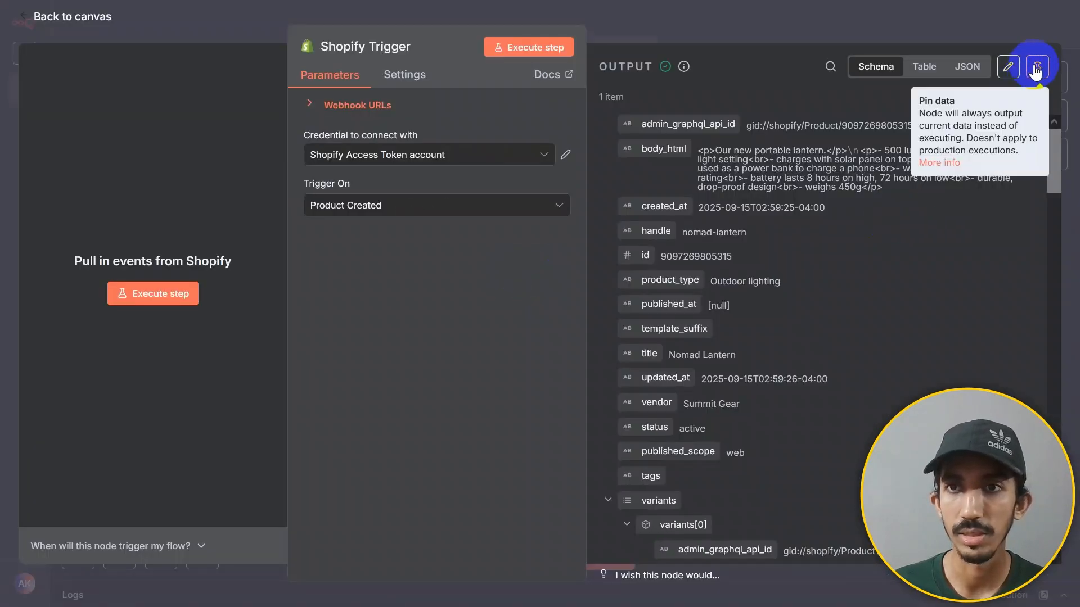
pyautogui.click(1036, 69)
# Add a Code node that runs custom JavaScript after the Shopify Trigger.
pyautogui.moveTo(644, 316); pyautogui.dragTo(383, 313)
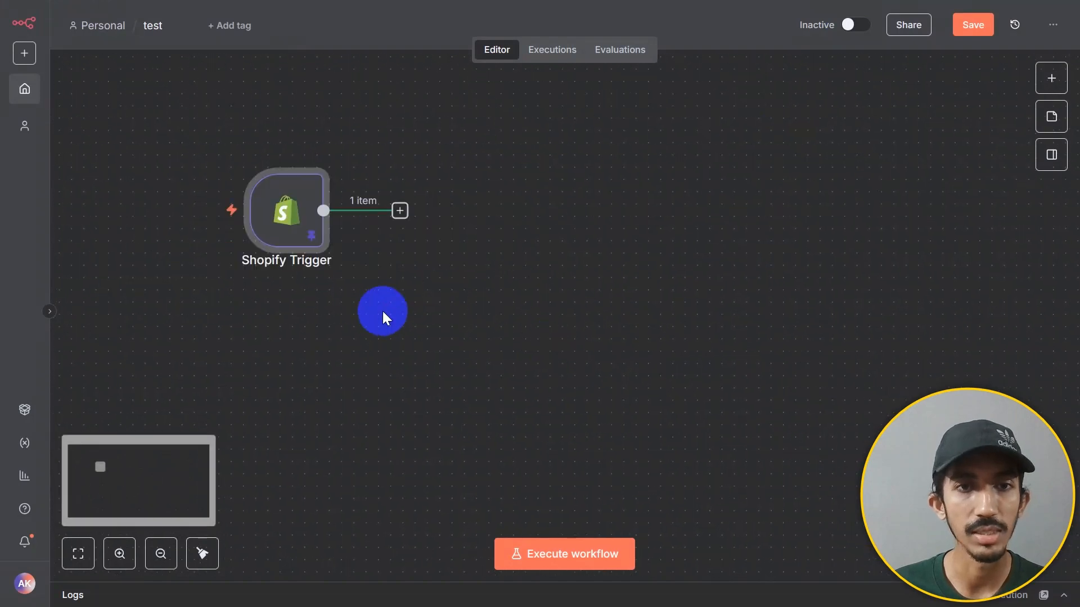
pyautogui.click(399, 211)
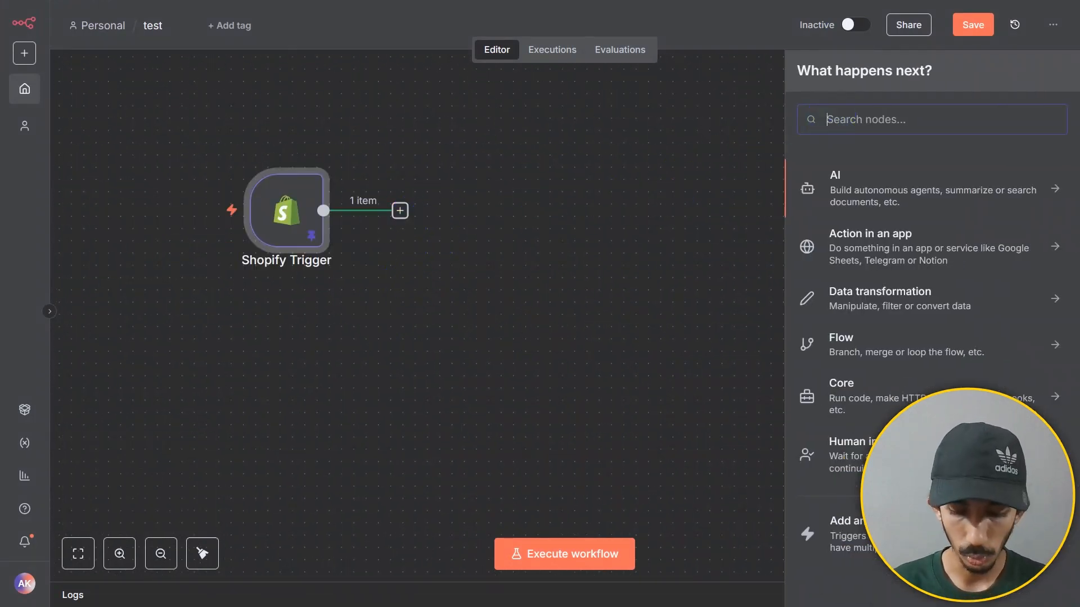
pyautogui.write('code')
pyautogui.click(934, 175)
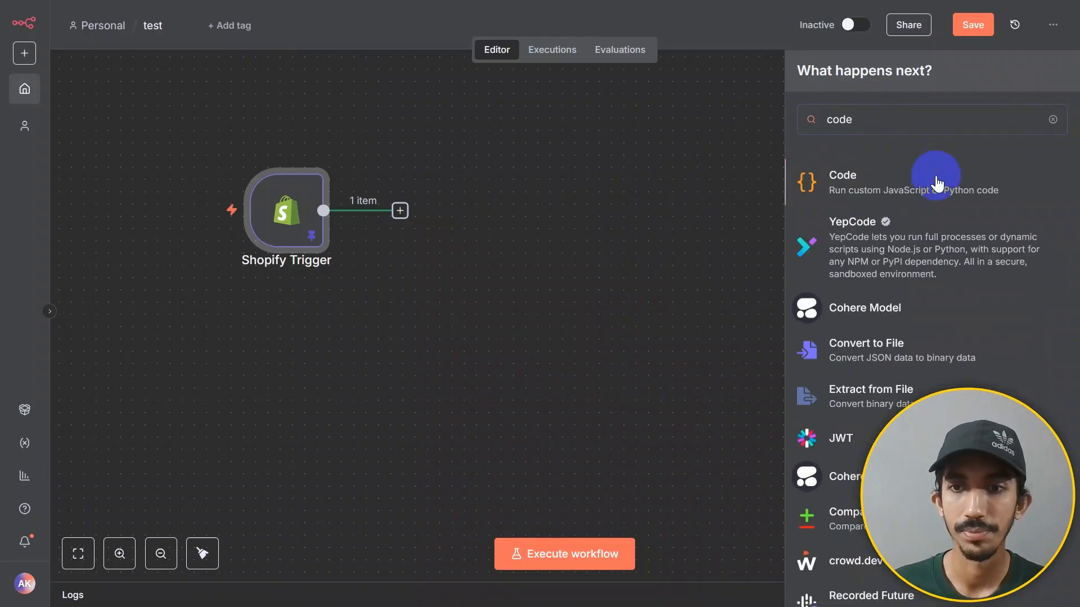
pyautogui.click(936, 183)
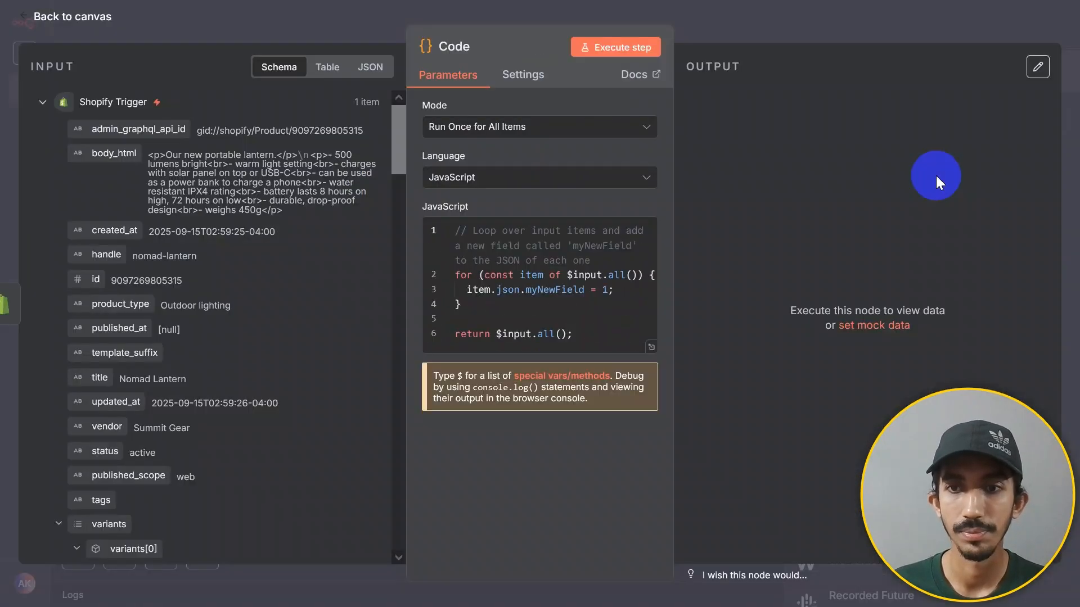
# Replace the Code node's default JavaScript with a script returning productTitle, vendor, productType and an initialDescription stripped of HTML tags.
pyautogui.click(651, 348)
pyautogui.hotkey('ctrl', 'a')
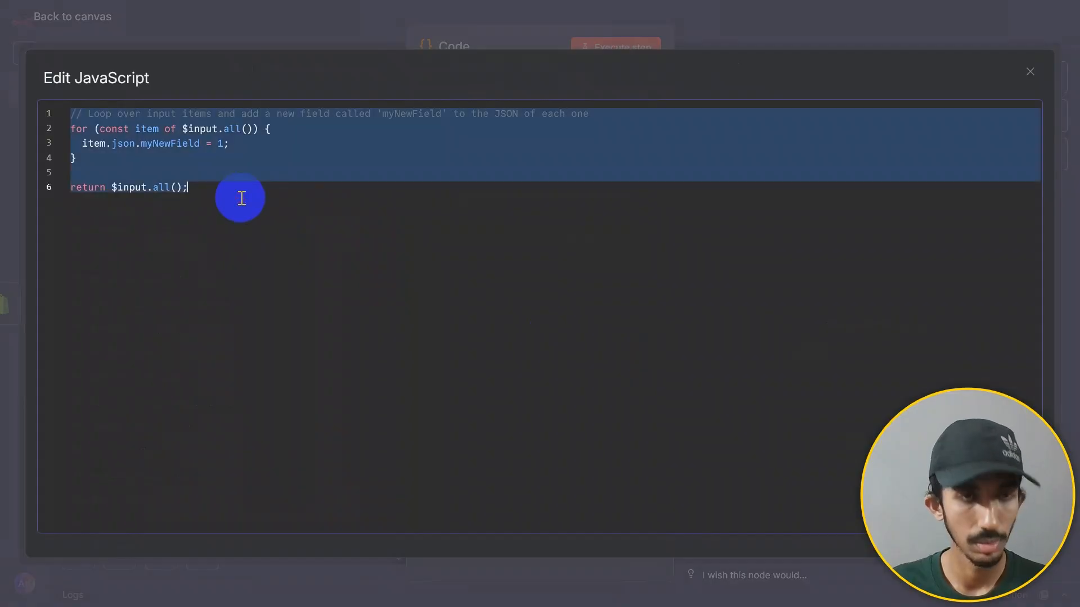
pyautogui.press('BackSpace')
pyautogui.write("// Get the raw product data from the Shopify Trigger const product = $input.first().json;  // Extract the essential ingredients for our AI prompt const productTitle = product.title; const vendor = product.vendor; const productType = product.product_type;  // Clean the initial description by removing any HTML tags const initialDescription = product.body_html ? product.body_html.replace(/<[^>]*>?/gm, '') : 'No initial description provided.';  // Return a clean, structured object for the AI return [{   json: {     productTitle: productTitle,     vendor: vendor,     productType: productType,     initialDescription: initialDescription   } }];")
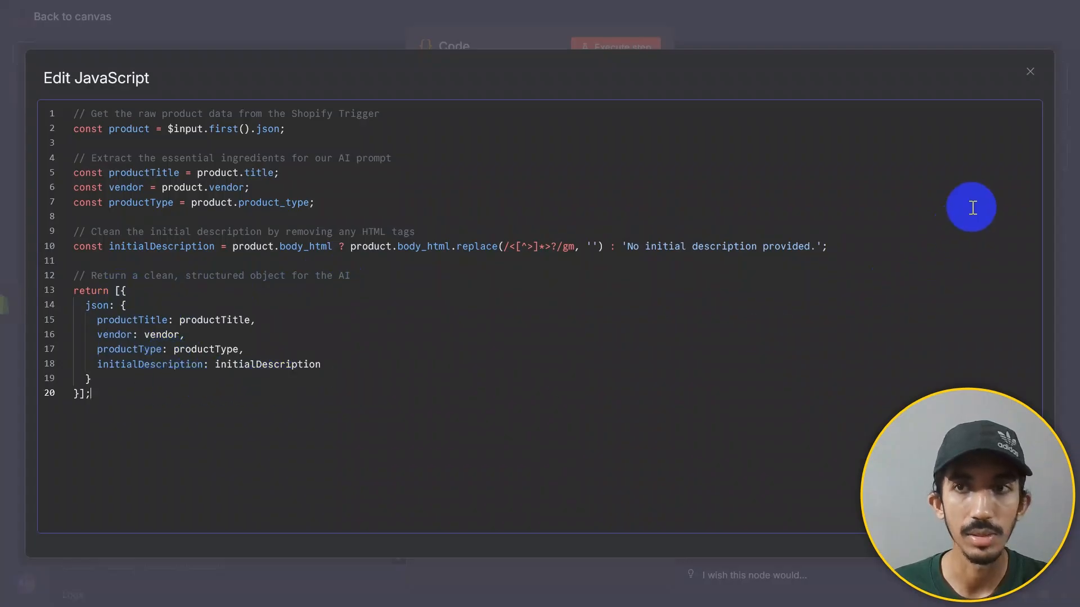
pyautogui.click(1027, 81)
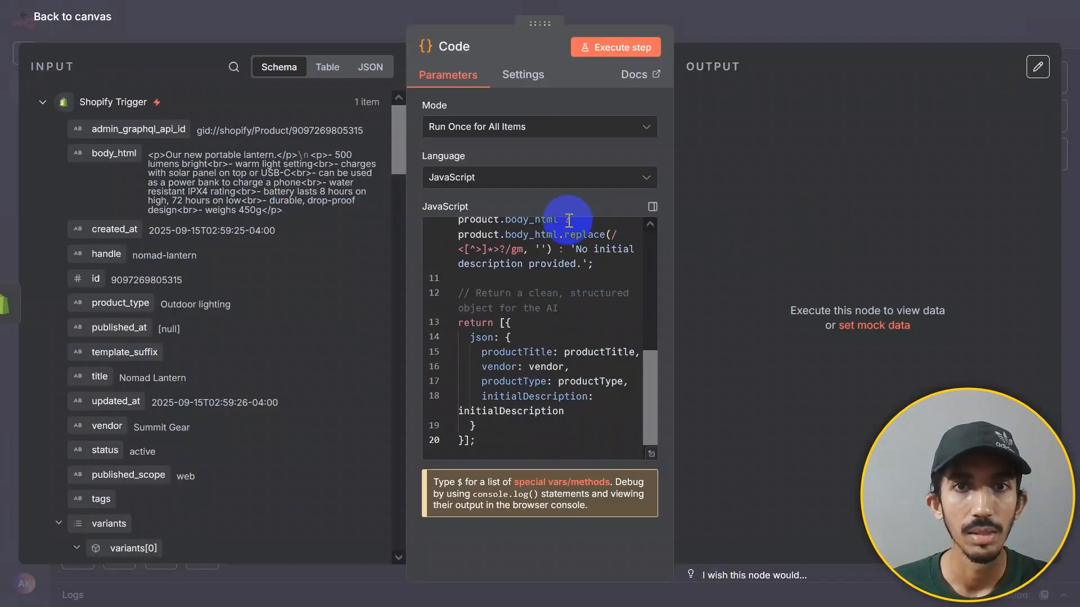
# Execute the Code node to test the cleaned product fields, and return to the workflow canvas.
pyautogui.scroll(5, 641, 433)
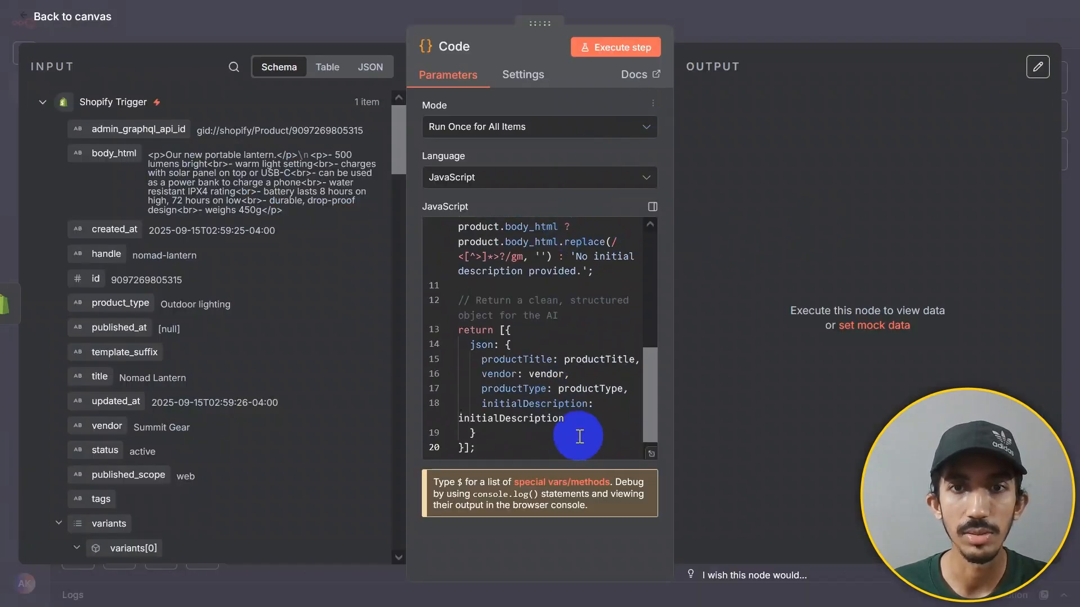
pyautogui.click(626, 51)
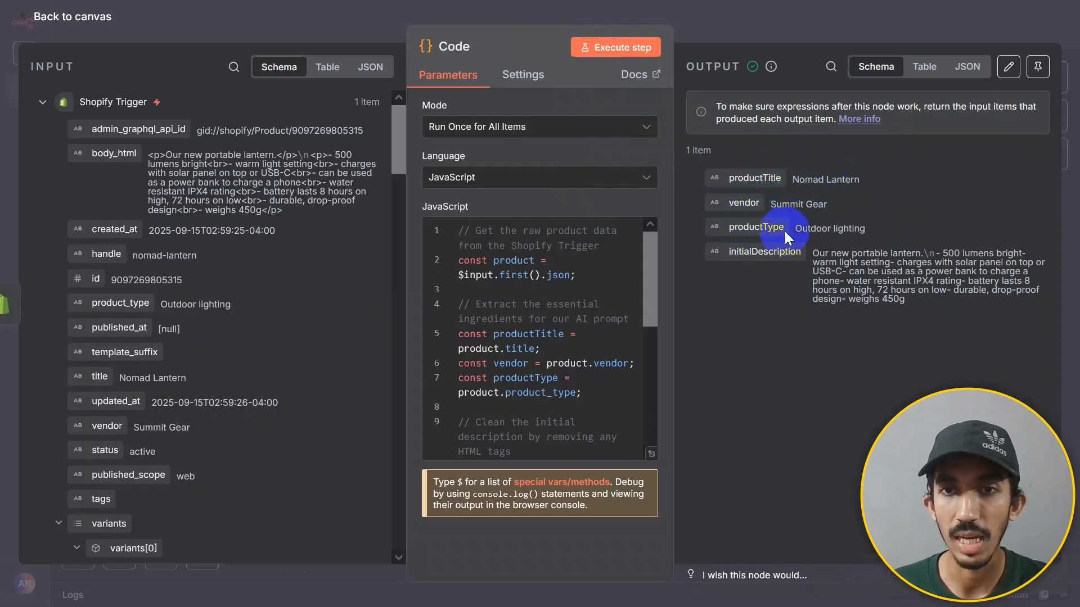
pyautogui.click(997, 15)
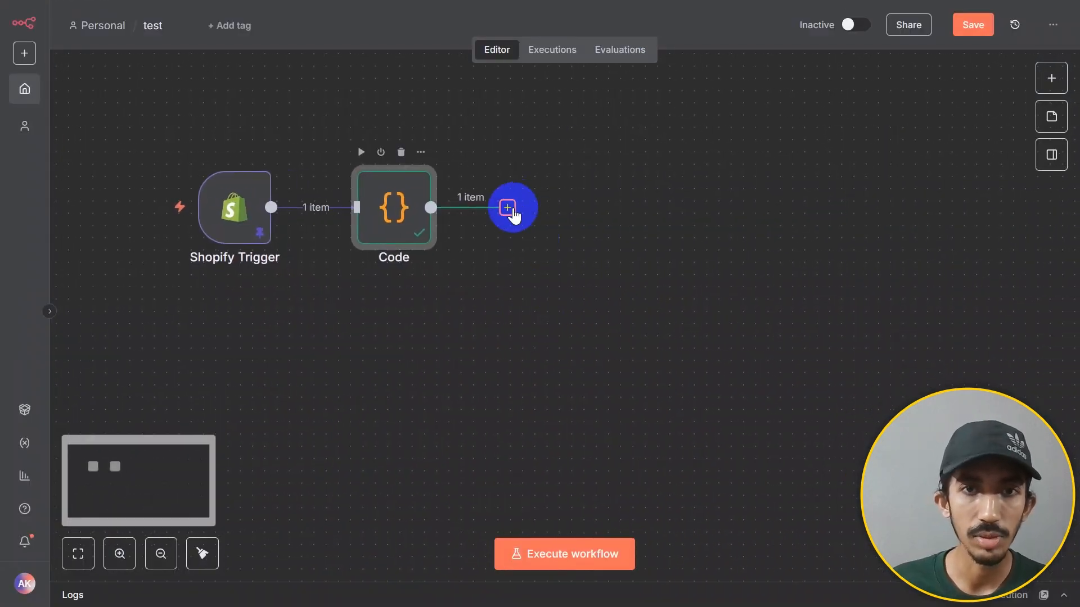
# Add an OpenAI node with the Message a model action after the Code node.
pyautogui.click(508, 208)
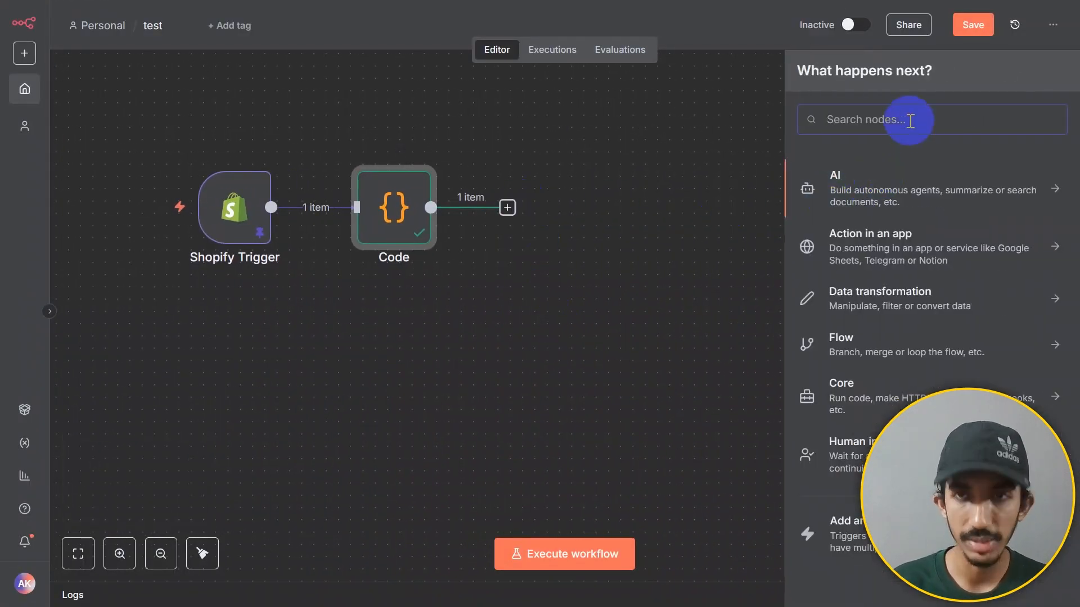
pyautogui.write('opena')
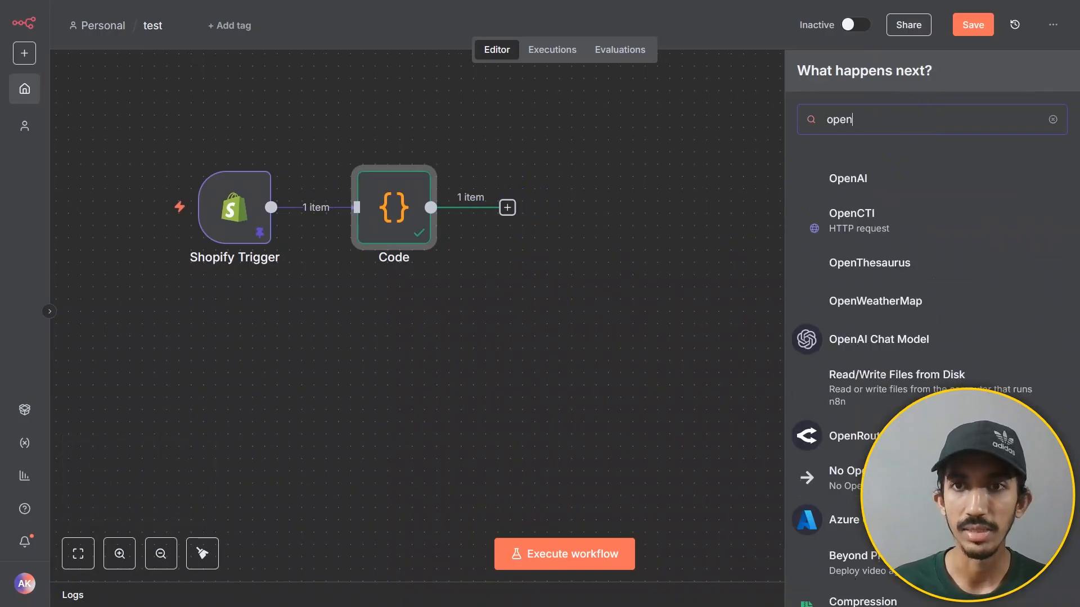
pyautogui.click(922, 197)
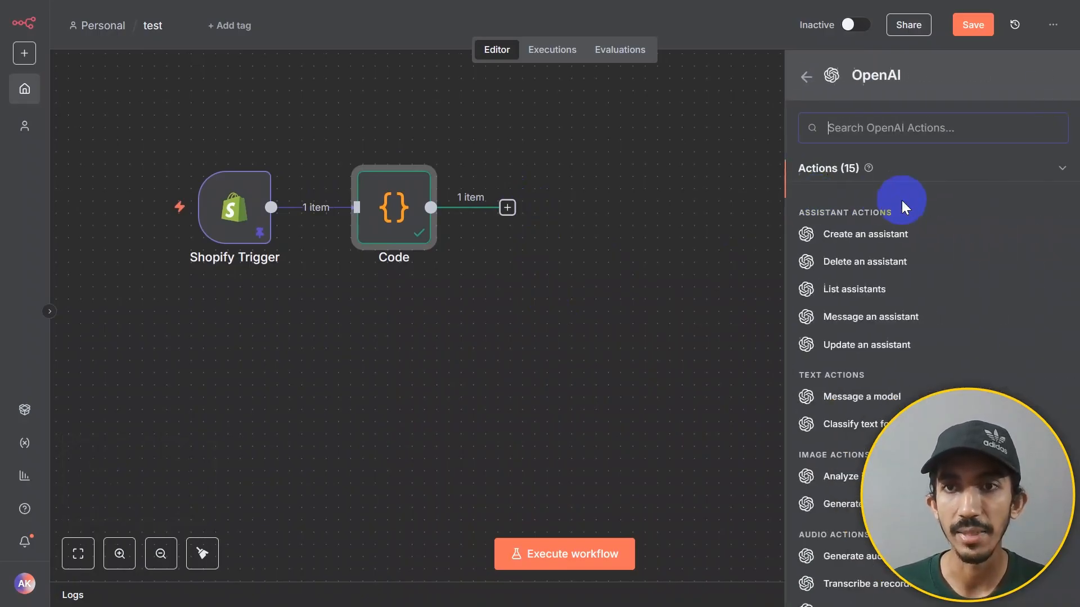
pyautogui.scroll(-2, 894, 259)
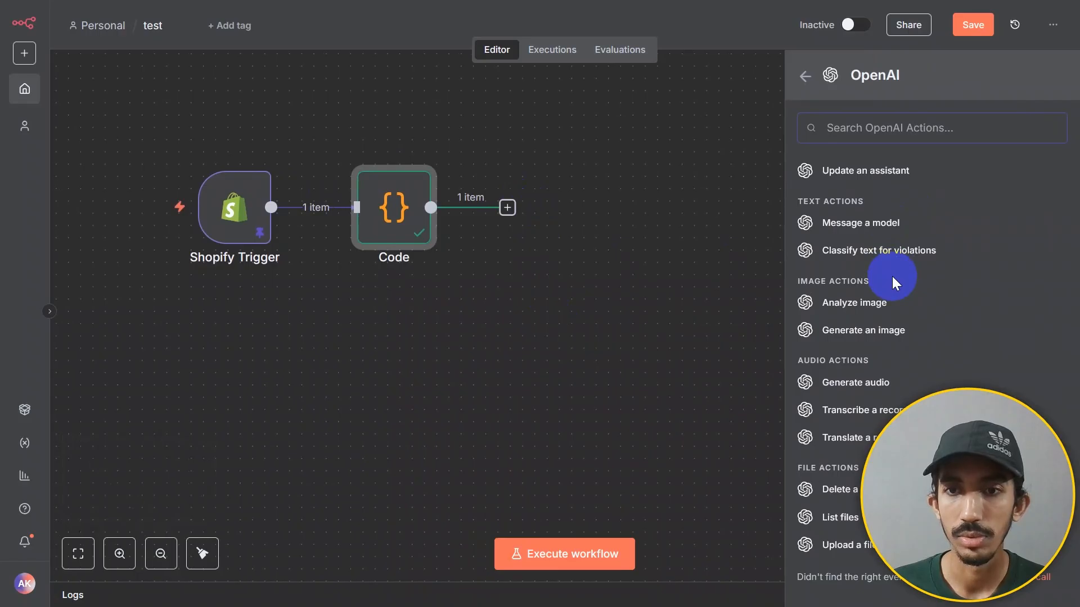
pyautogui.scroll(2, 894, 282)
pyautogui.scroll(-2, 899, 291)
pyautogui.click(875, 235)
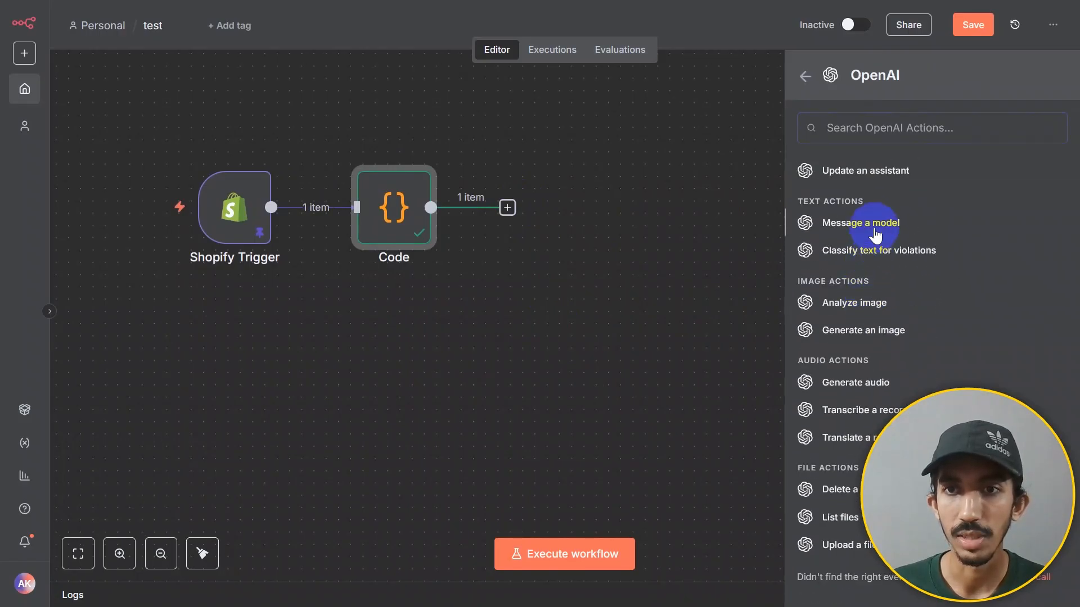
pyautogui.click(887, 234)
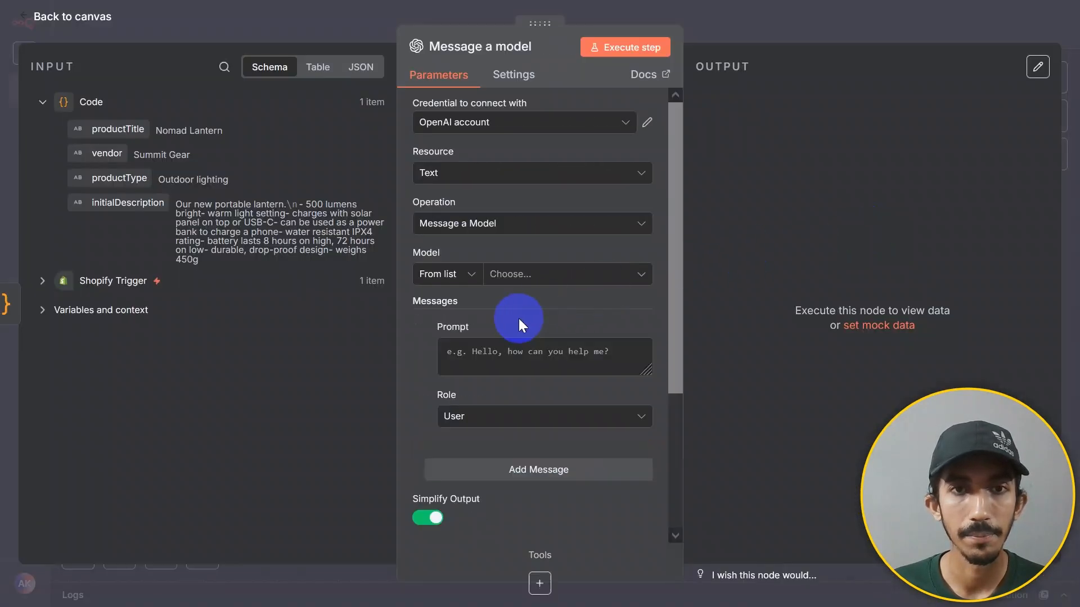
# Set the OpenAI node's model to GPT-4O-MINI from the model list.
pyautogui.click(579, 274)
pyautogui.scroll(-10, 484, 376)
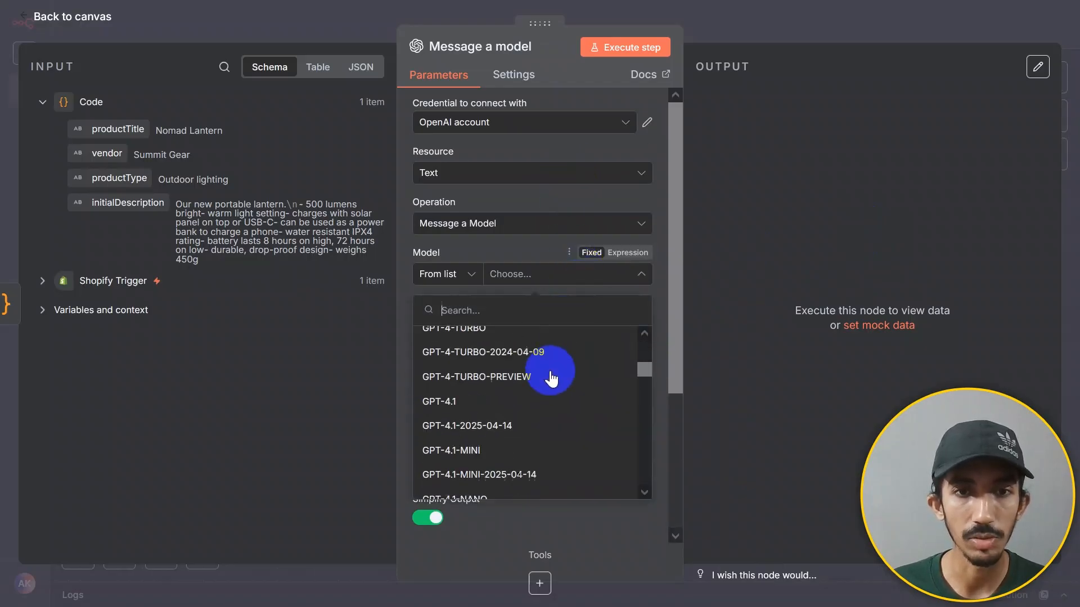
pyautogui.scroll(3, 549, 376)
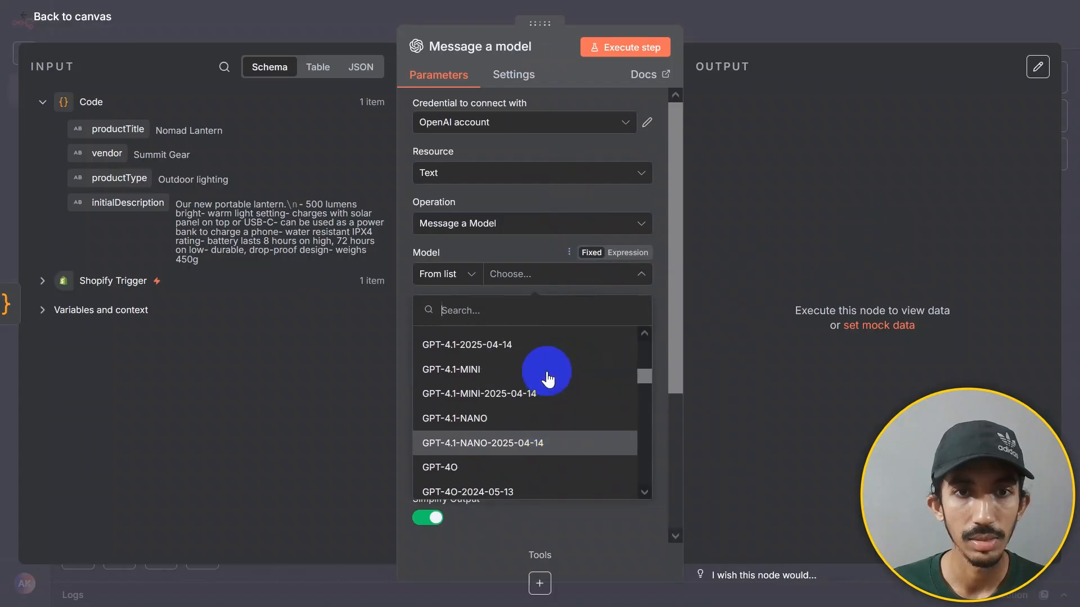
pyautogui.scroll(-5, 544, 383)
pyautogui.click(528, 395)
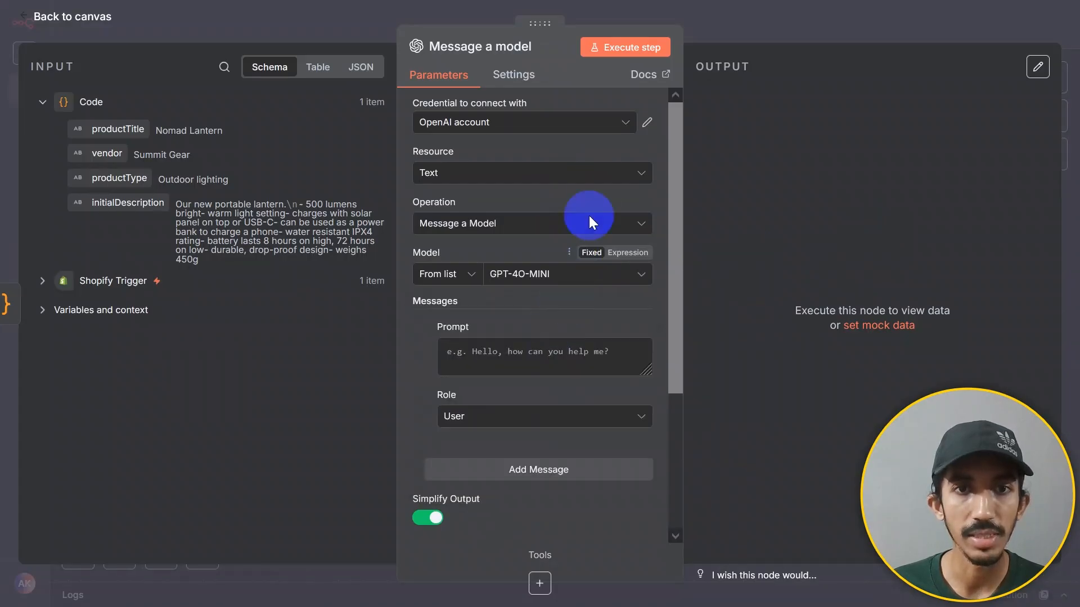
pyautogui.click(627, 130)
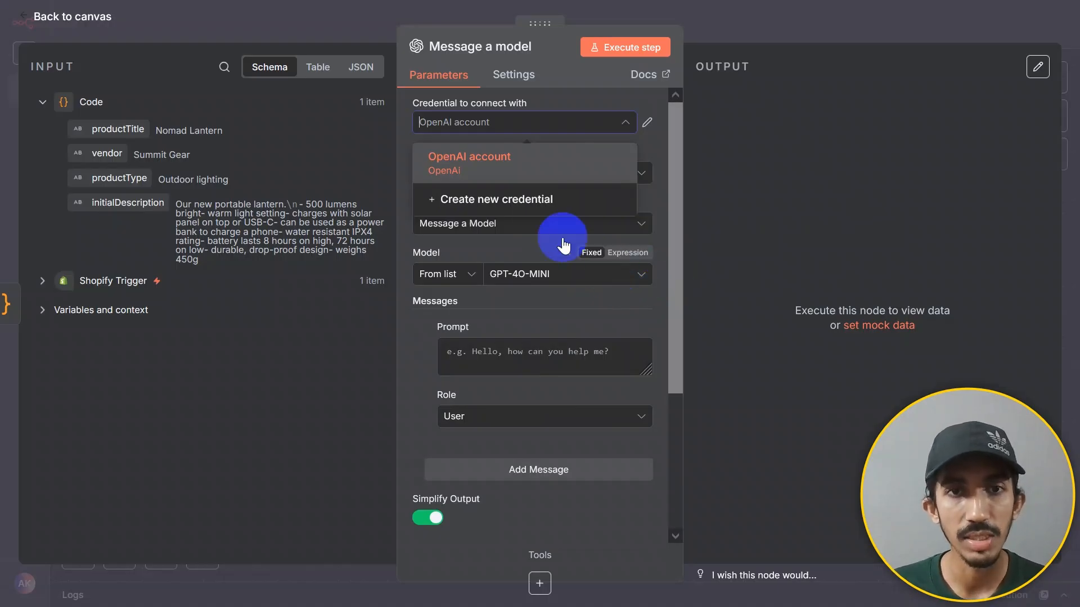
pyautogui.click(524, 200)
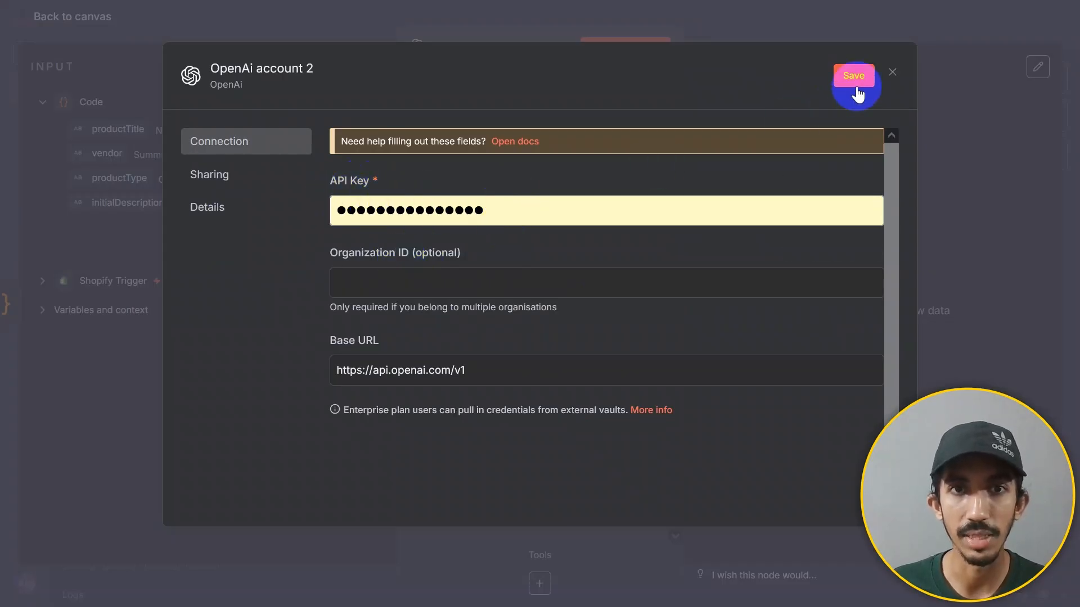
pyautogui.click(893, 73)
# Make the message prompt an expression and paste the Shopify copywriter and SEO strategist prompt requesting JSON keys seoTitle, descriptionHtml, seoTags and attributes.
pyautogui.click(581, 351)
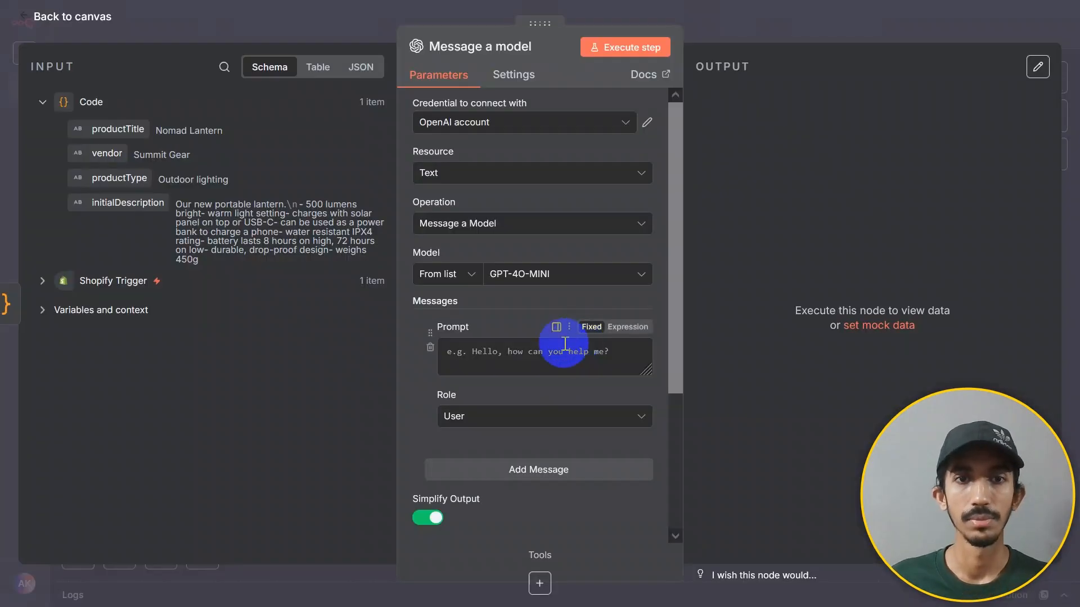
pyautogui.scroll(-3, 562, 345)
pyautogui.click(629, 152)
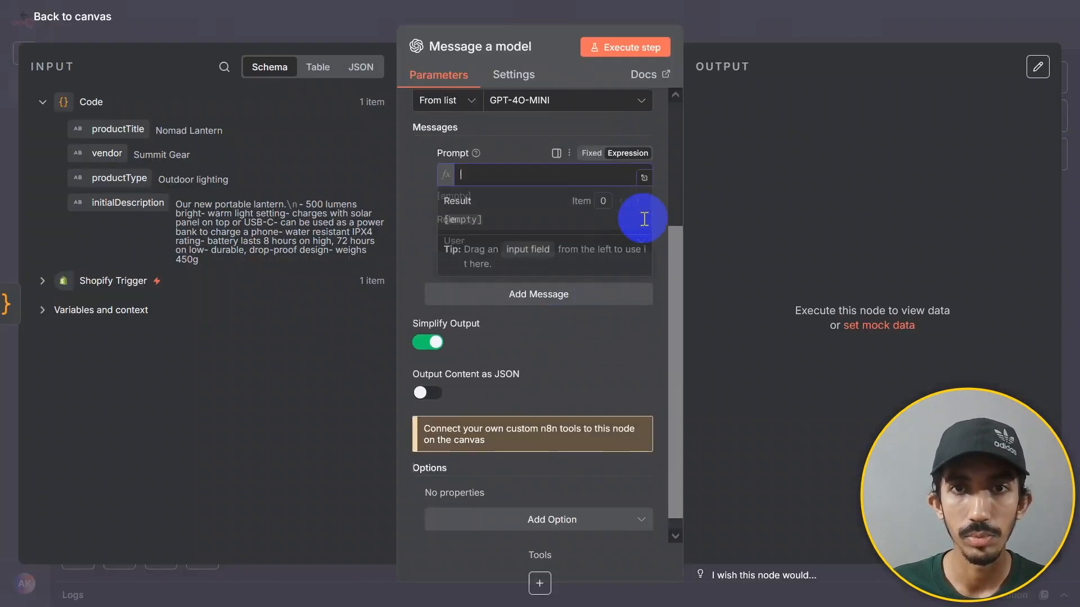
pyautogui.click(643, 179)
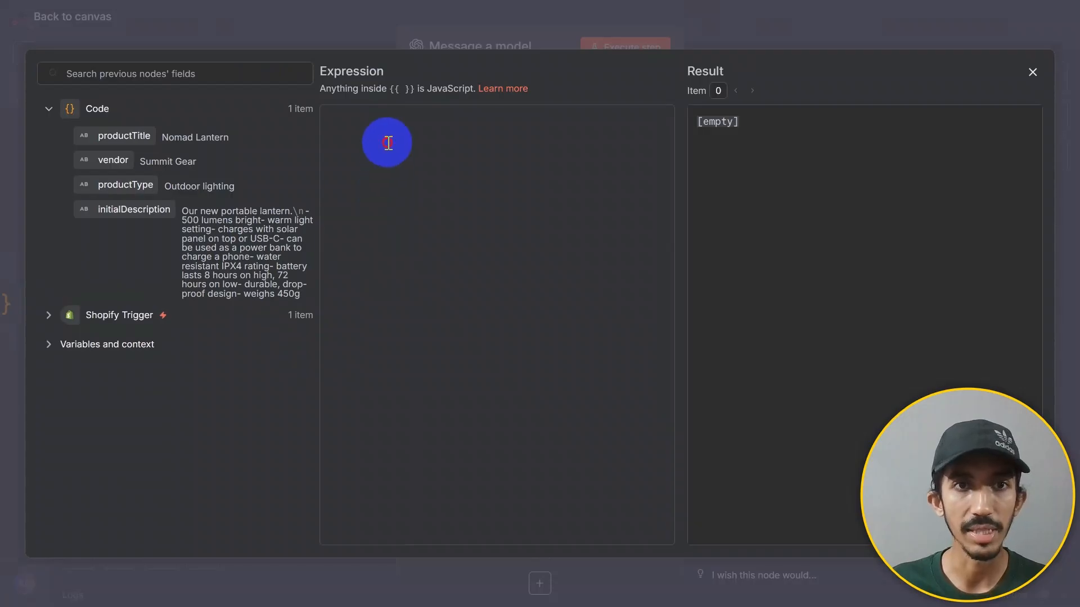
pyautogui.hotkey('ctrl', 'v')
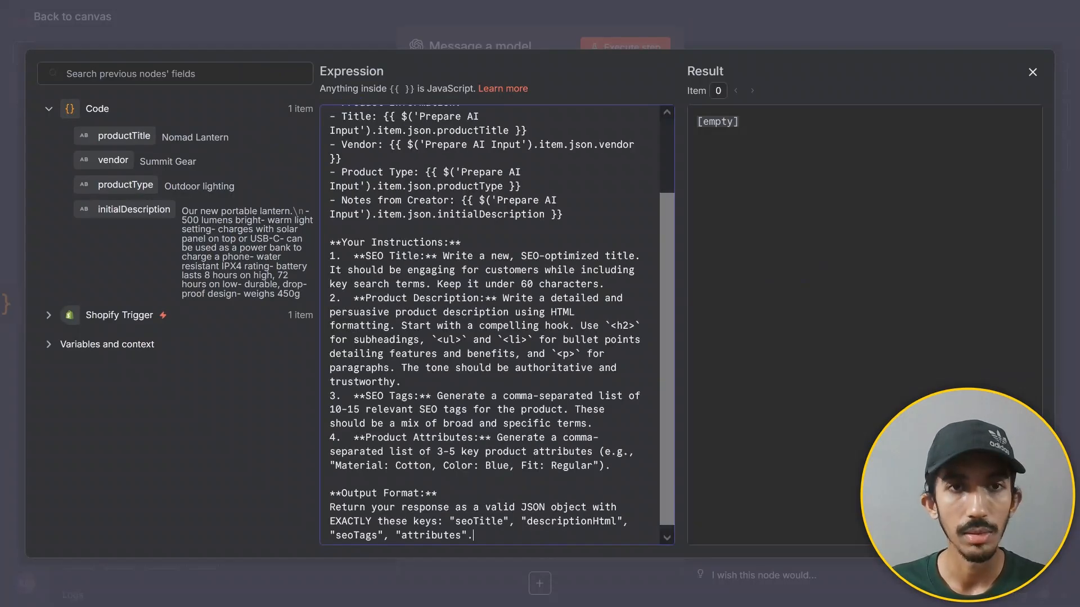
pyautogui.scroll(2, 548, 352)
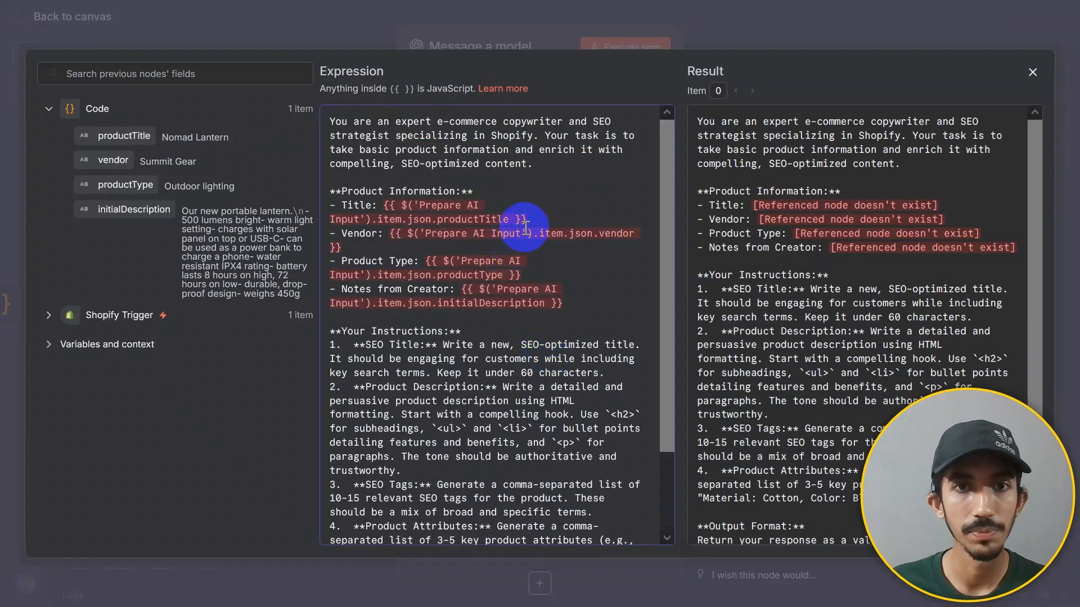
# Delete the four 'Prepare AI Input' references after Title, Vendor, Product Type and Notes from Creator in the prompt.
pyautogui.moveTo(527, 220); pyautogui.dragTo(379, 207)
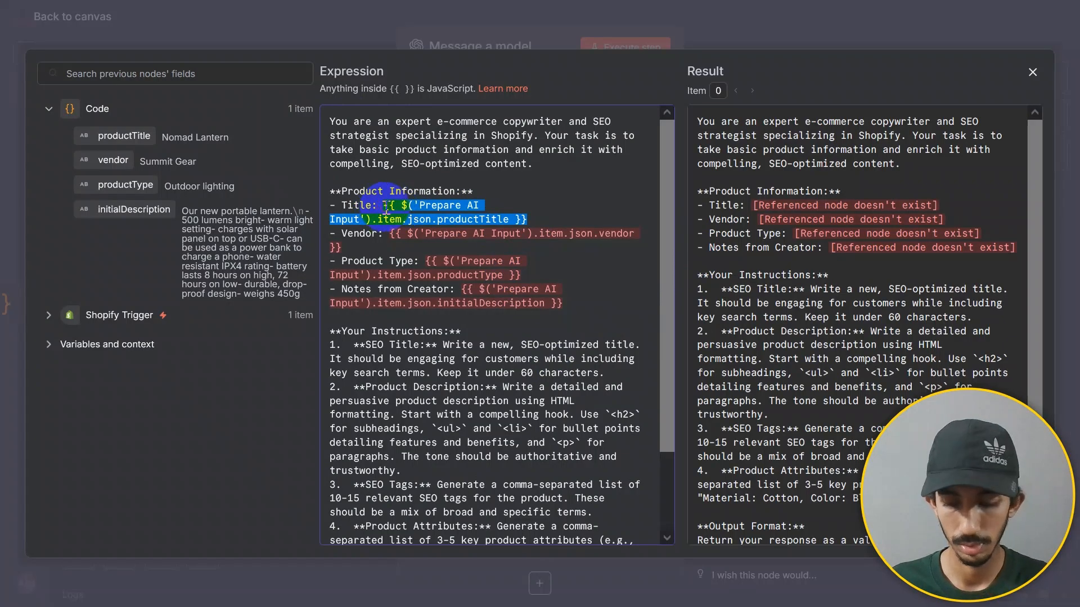
pyautogui.press('BackSpace')
pyautogui.moveTo(515, 234); pyautogui.dragTo(392, 219)
pyautogui.press('BackSpace')
pyautogui.moveTo(534, 247); pyautogui.dragTo(426, 233)
pyautogui.press('BackSpace')
pyautogui.moveTo(563, 248); pyautogui.dragTo(461, 233)
pyautogui.press('BackSpace')
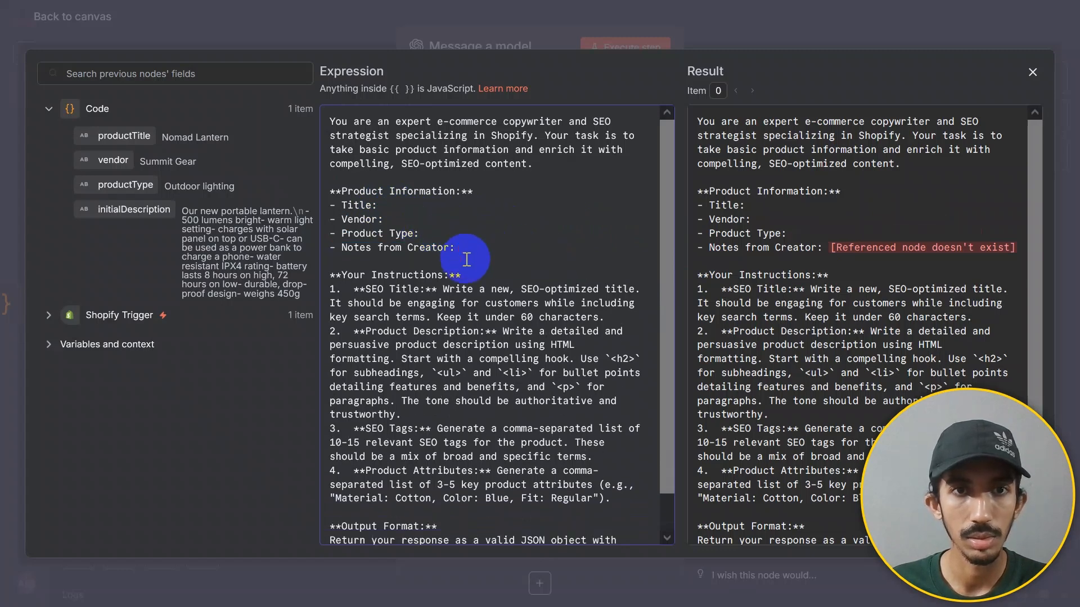
# Map the Code node's productTitle, vendor, productType and initialDescription to the prompt's Title, Vendor, Product Type and Notes from Creator lines.
pyautogui.click(445, 206)
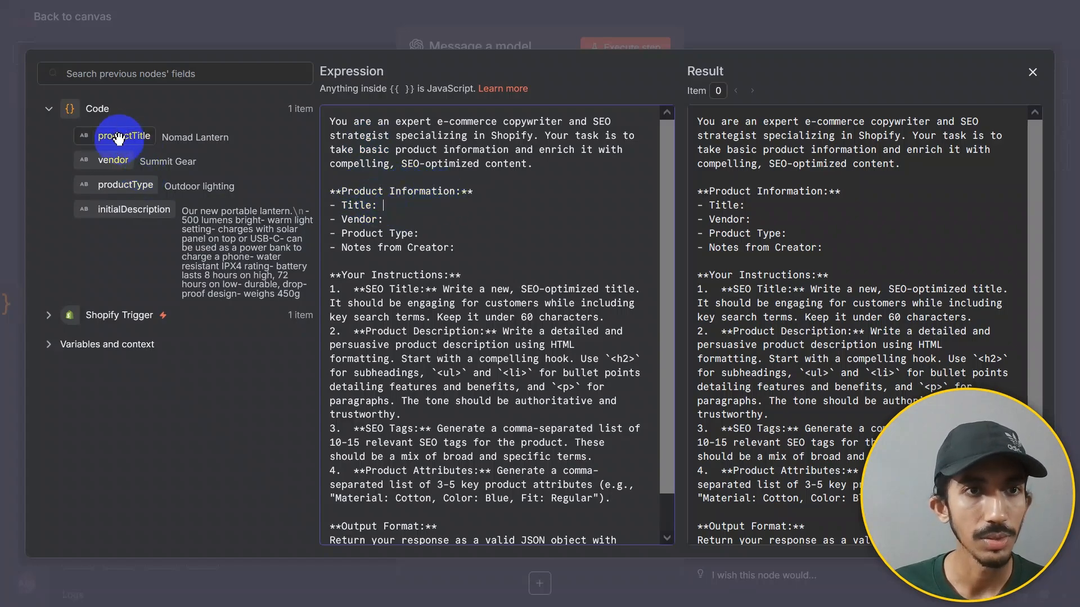
pyautogui.moveTo(119, 138); pyautogui.dragTo(388, 206)
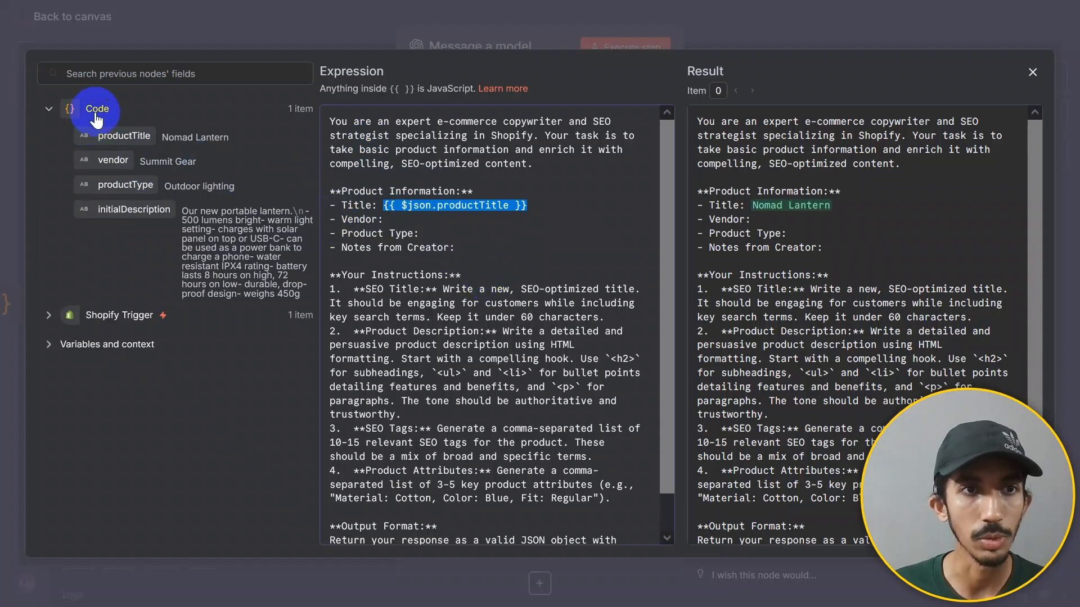
pyautogui.click(450, 224)
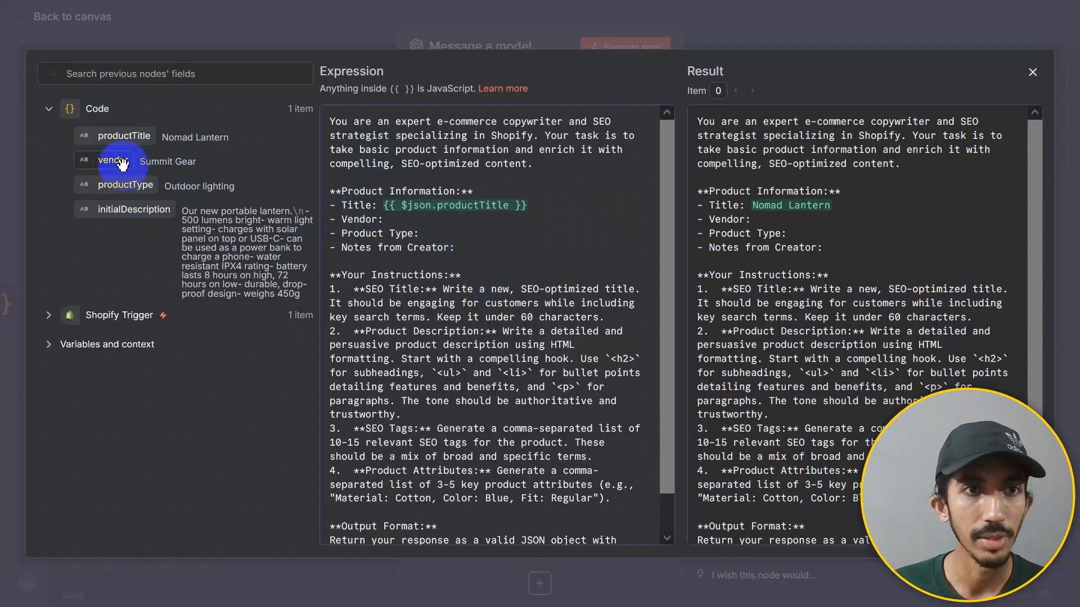
pyautogui.moveTo(122, 163); pyautogui.dragTo(394, 221)
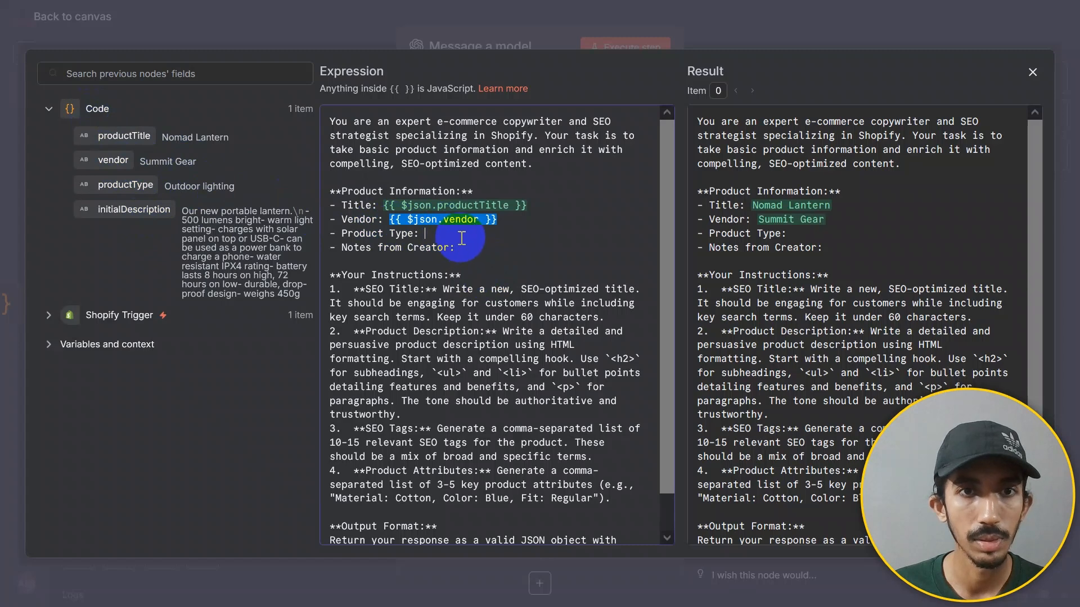
pyautogui.moveTo(134, 187); pyautogui.dragTo(429, 235)
pyautogui.click(492, 248)
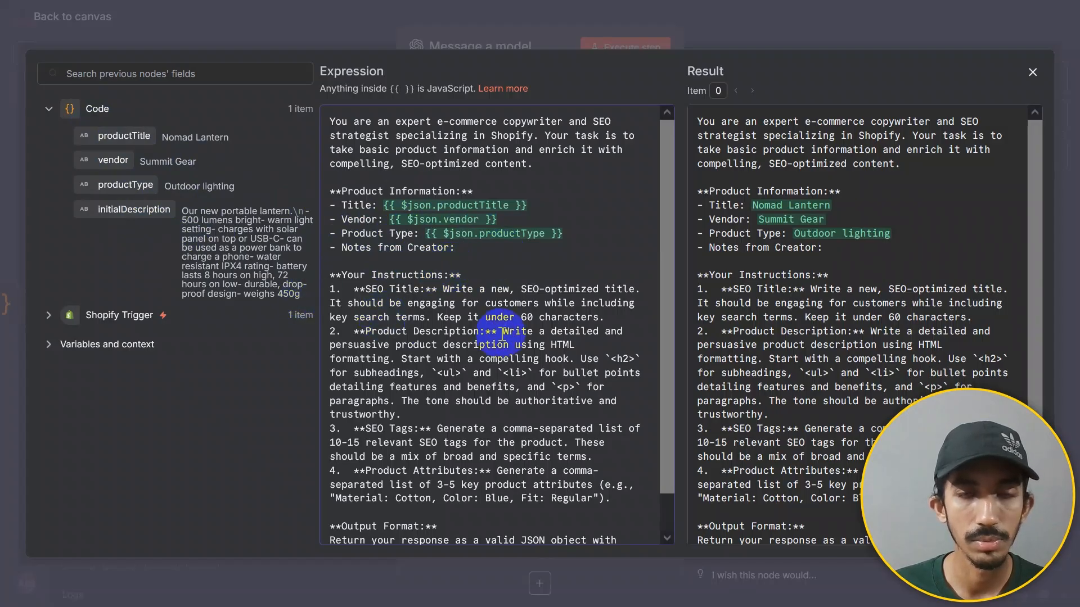
pyautogui.moveTo(132, 209); pyautogui.dragTo(493, 251)
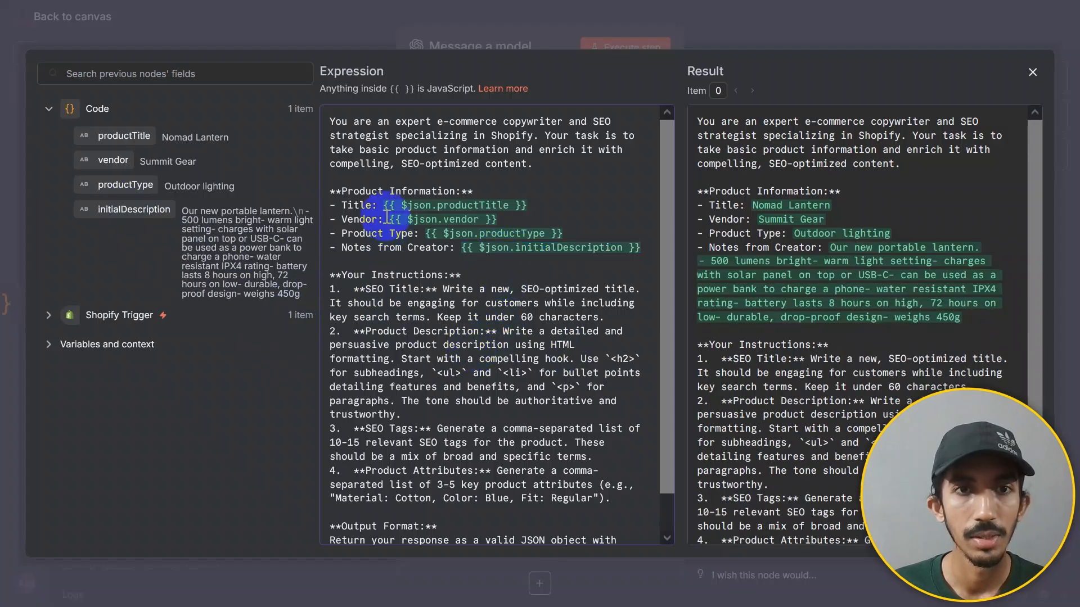
# Close the expanded prompt editor and turn on Output Content as JSON for the OpenAI node.
pyautogui.scroll(-1, 381, 247)
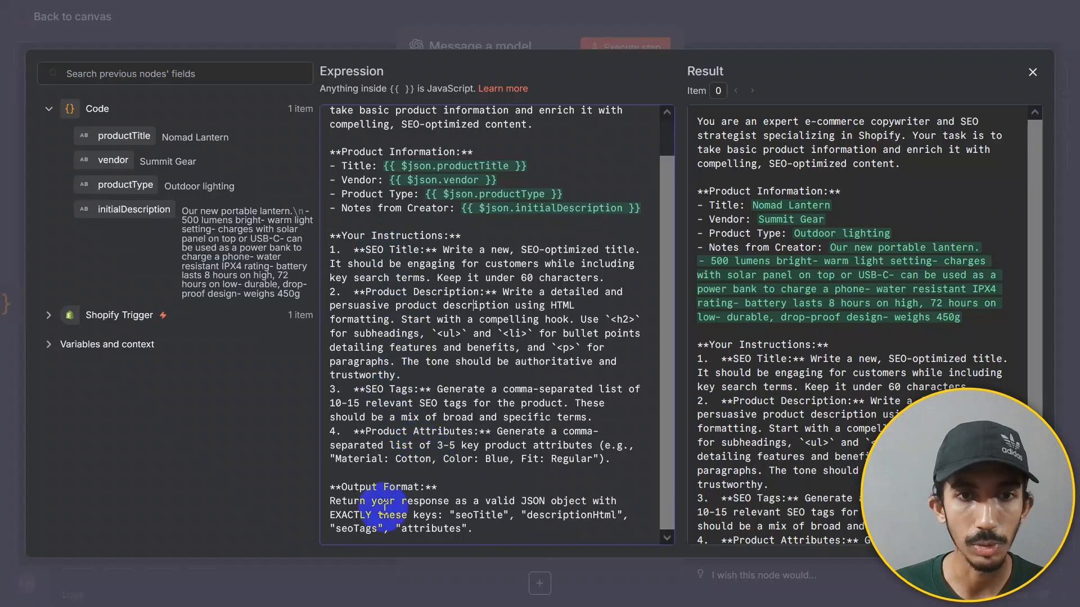
pyautogui.click(1033, 72)
pyautogui.scroll(-2, 563, 307)
pyautogui.click(431, 378)
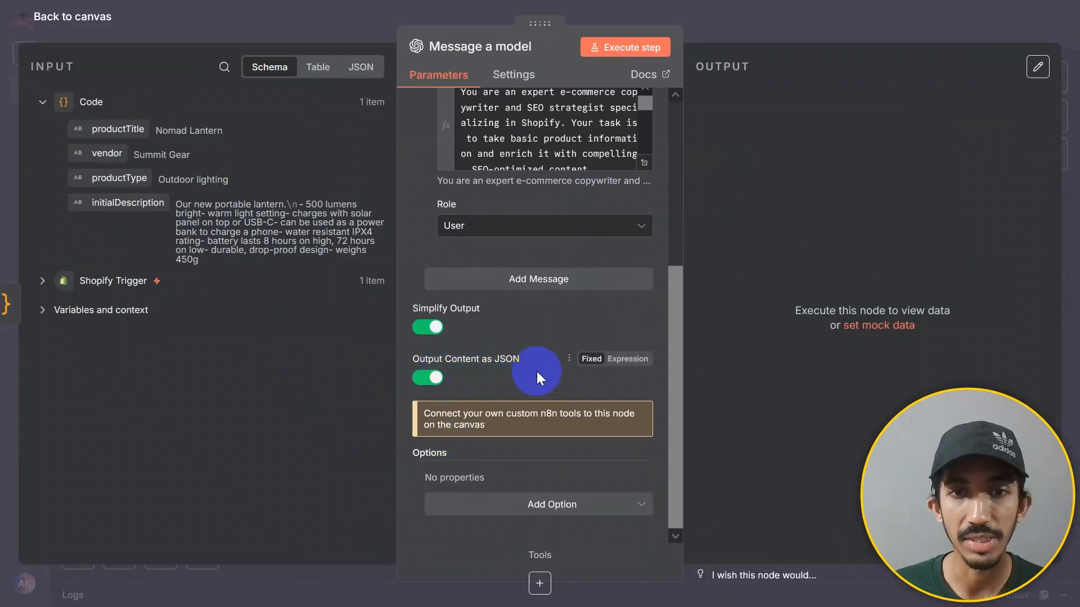
pyautogui.scroll(5, 577, 431)
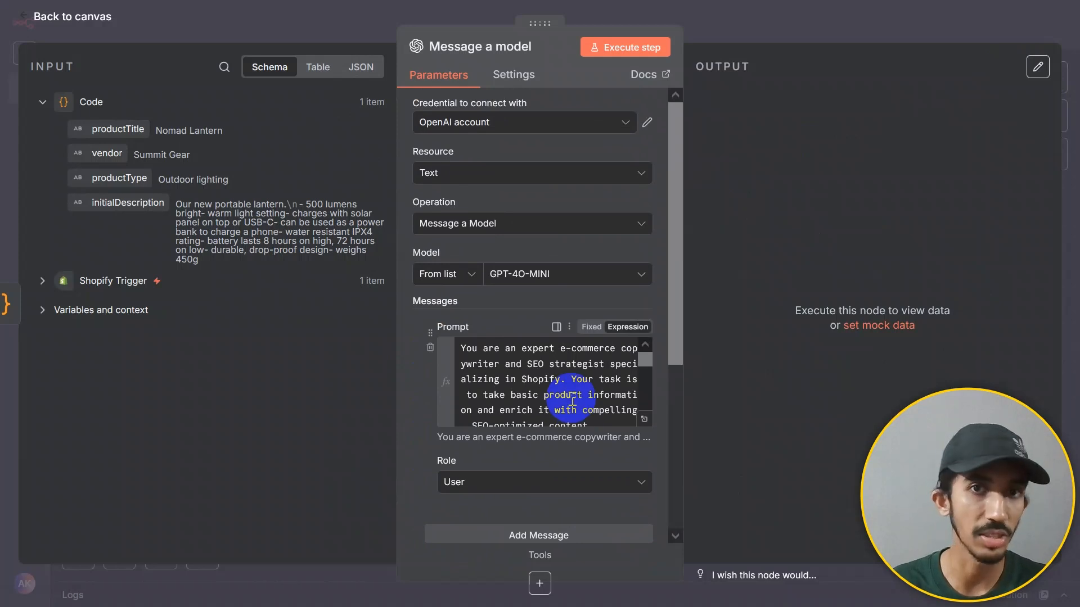
pyautogui.scroll(-5, 598, 225)
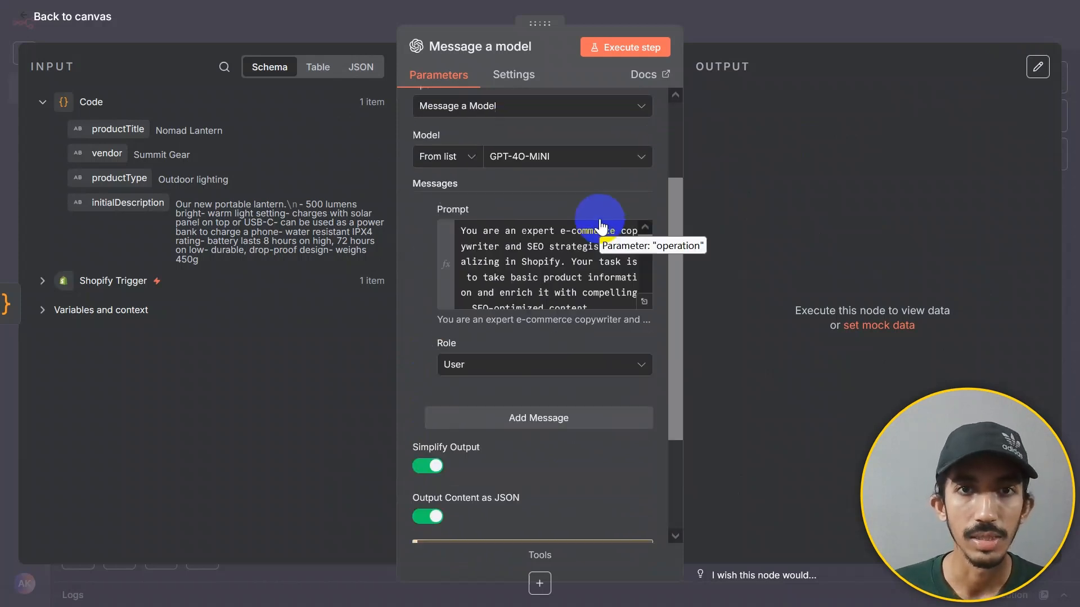
pyautogui.scroll(5, 661, 412)
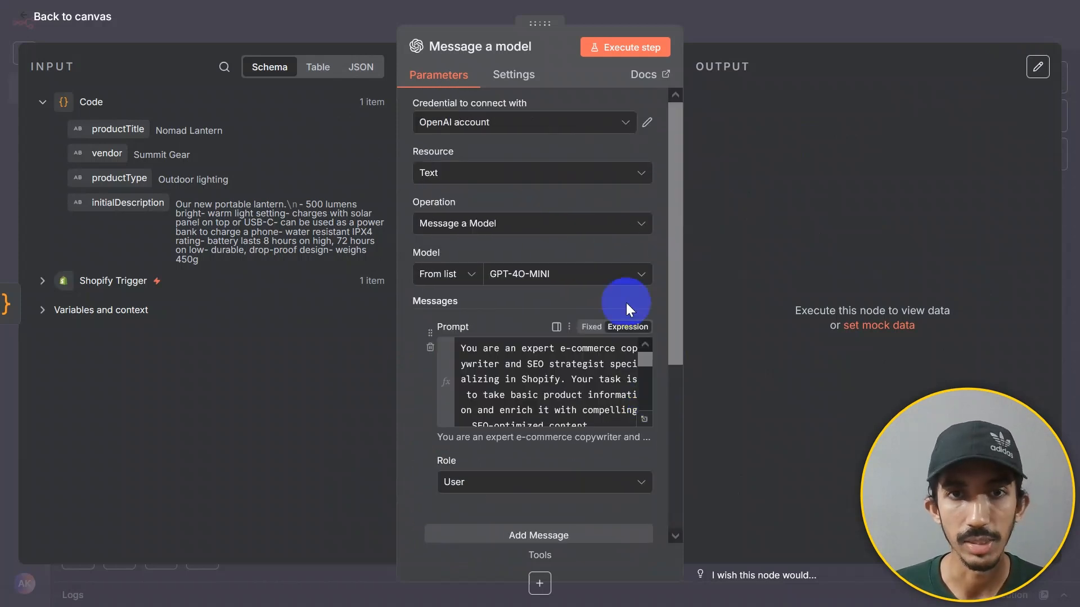
# Execute the Message a model node, look through its generated SEO content, and return to the canvas.
pyautogui.click(656, 52)
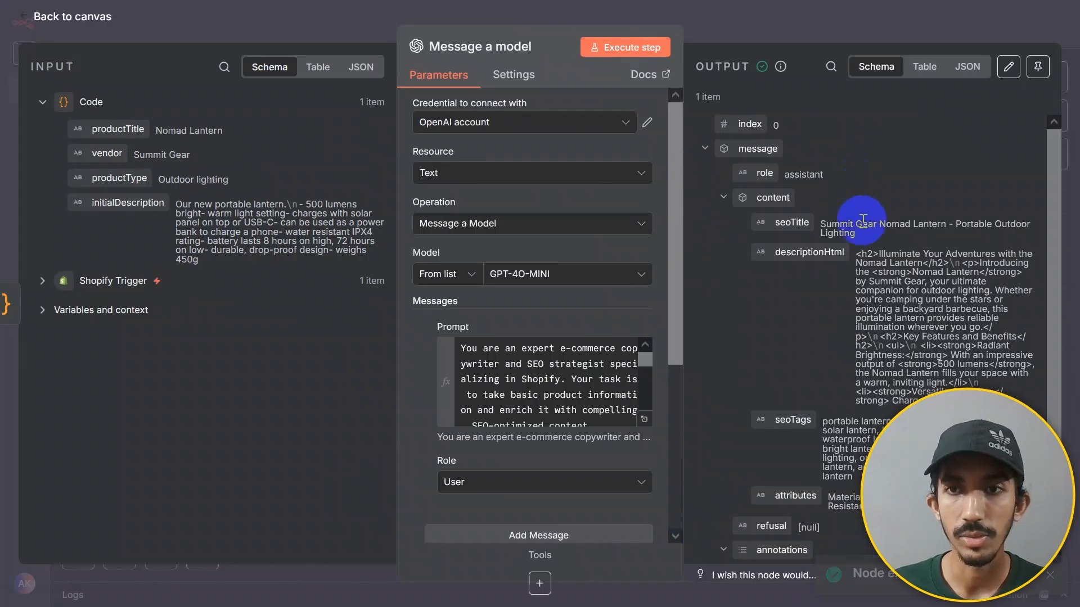
pyautogui.scroll(-3, 856, 228)
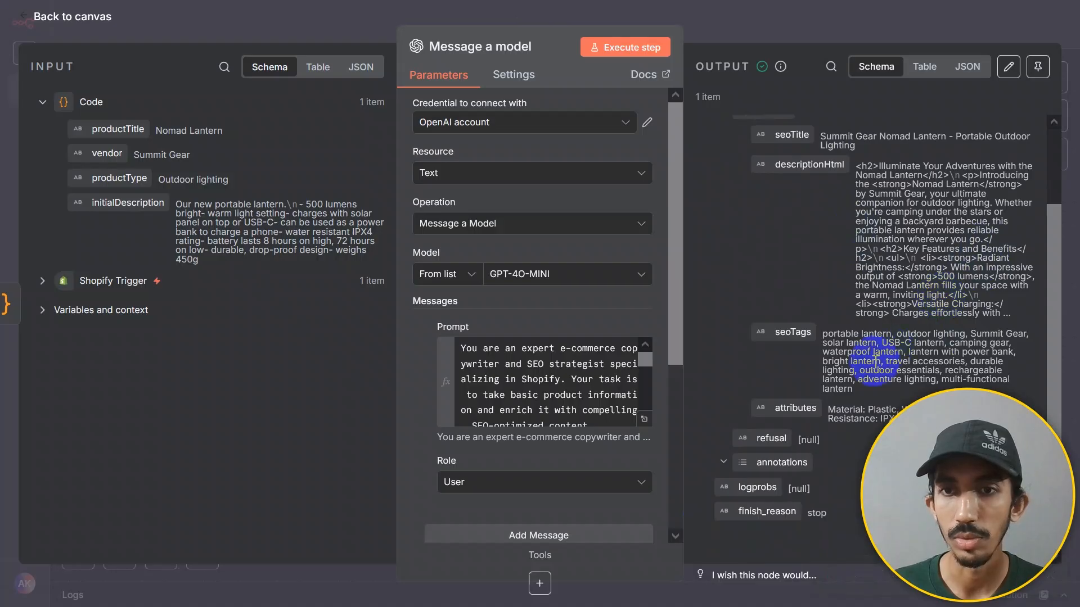
pyautogui.scroll(3, 837, 193)
pyautogui.click(858, 15)
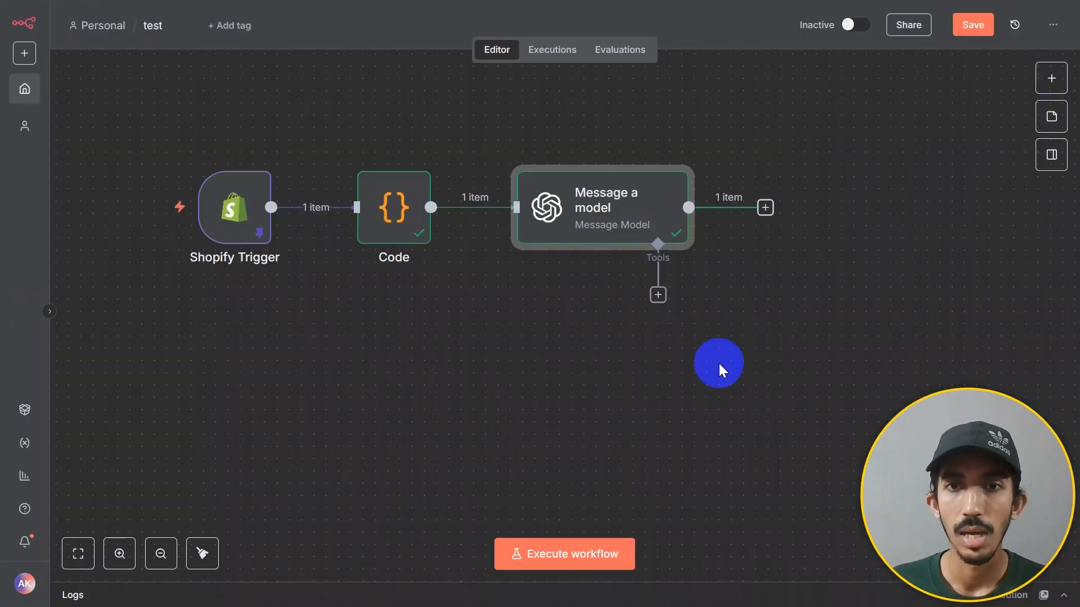
# Add a Shopify 'Update a product' node after the Message a model node.
pyautogui.moveTo(719, 363); pyautogui.dragTo(460, 403)
pyautogui.click(506, 248)
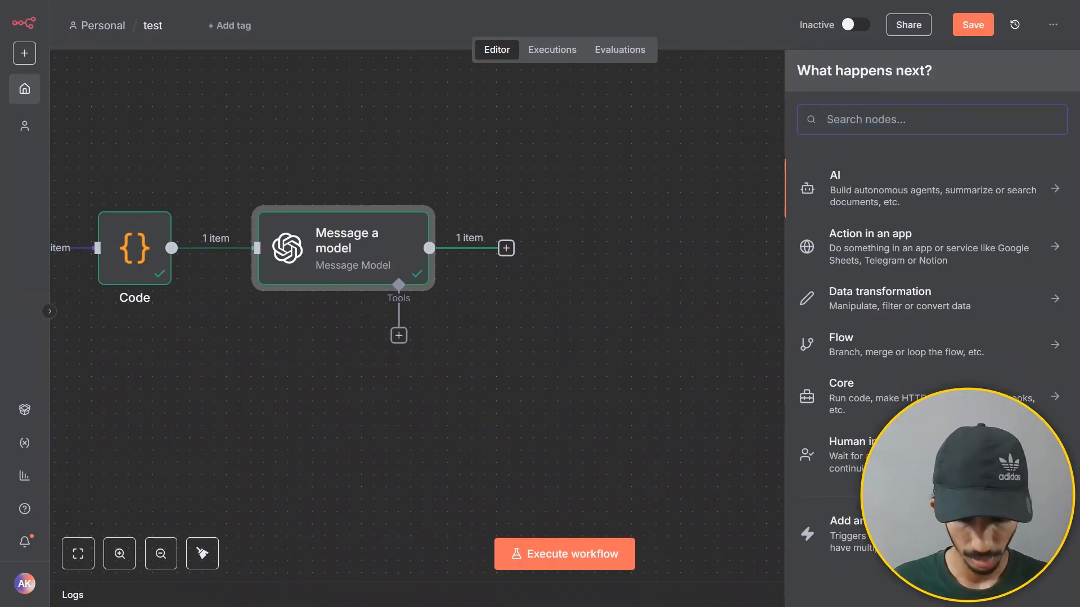
pyautogui.write('shopify')
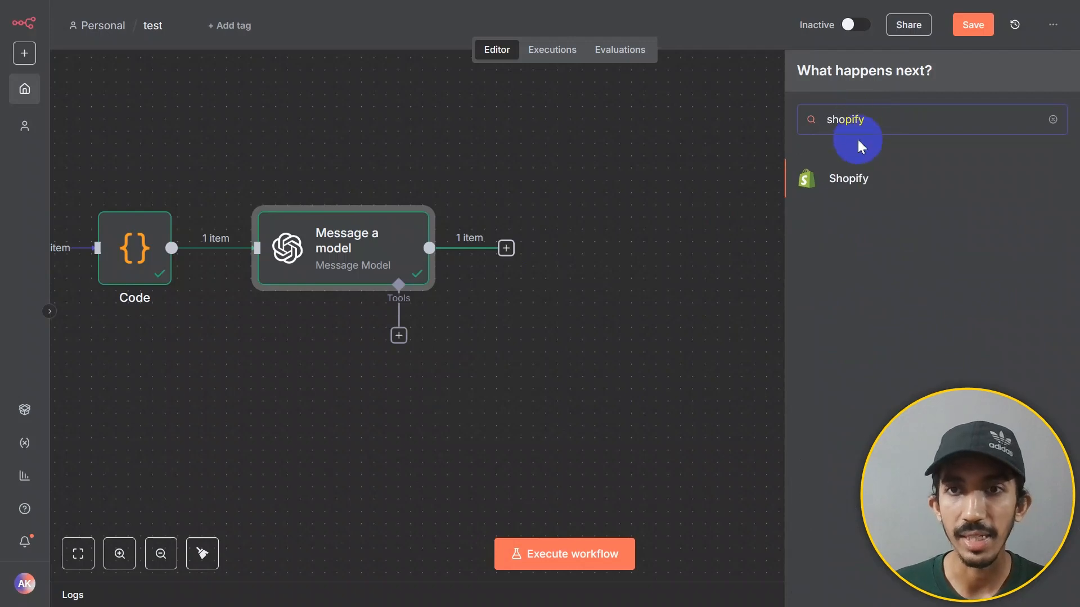
pyautogui.click(855, 177)
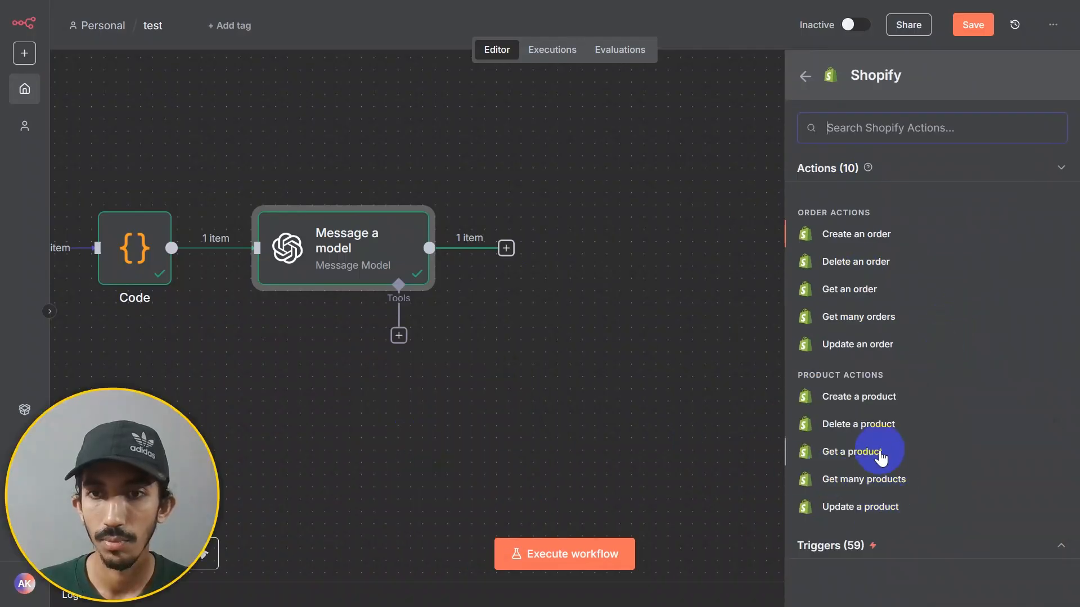
pyautogui.click(868, 511)
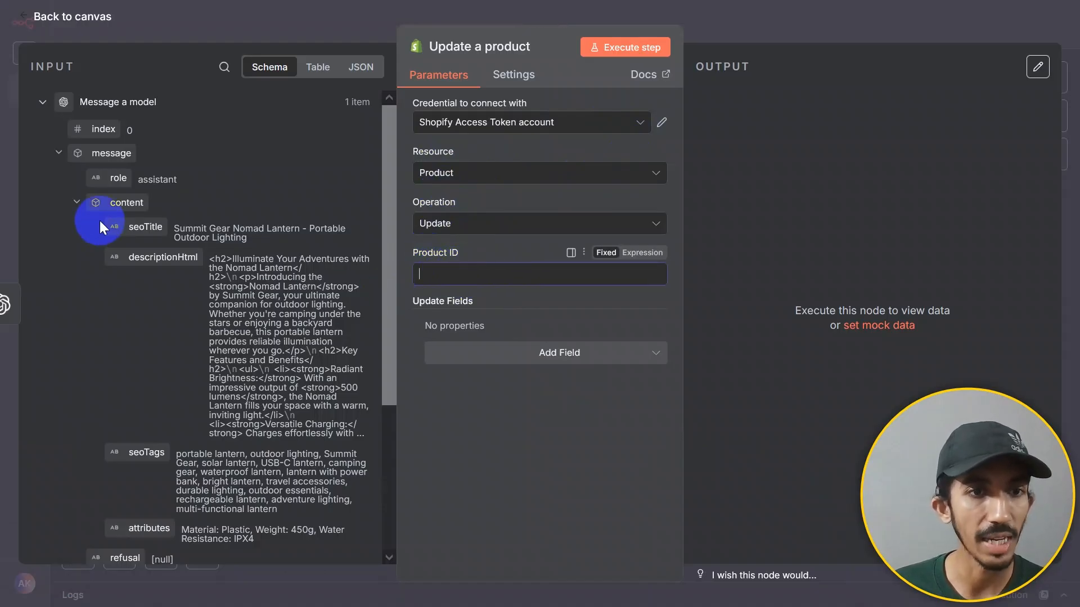
# Map the Shopify Trigger's id to the Product ID of the Update a product node.
pyautogui.scroll(-5, 100, 220)
pyautogui.scroll(5, 96, 245)
pyautogui.click(42, 102)
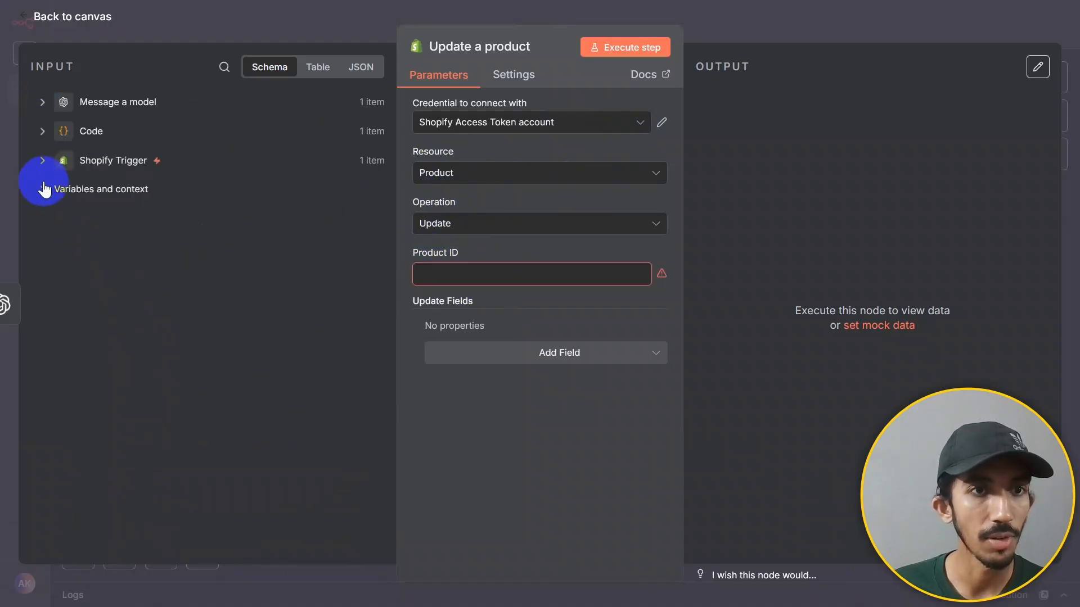
pyautogui.click(38, 160)
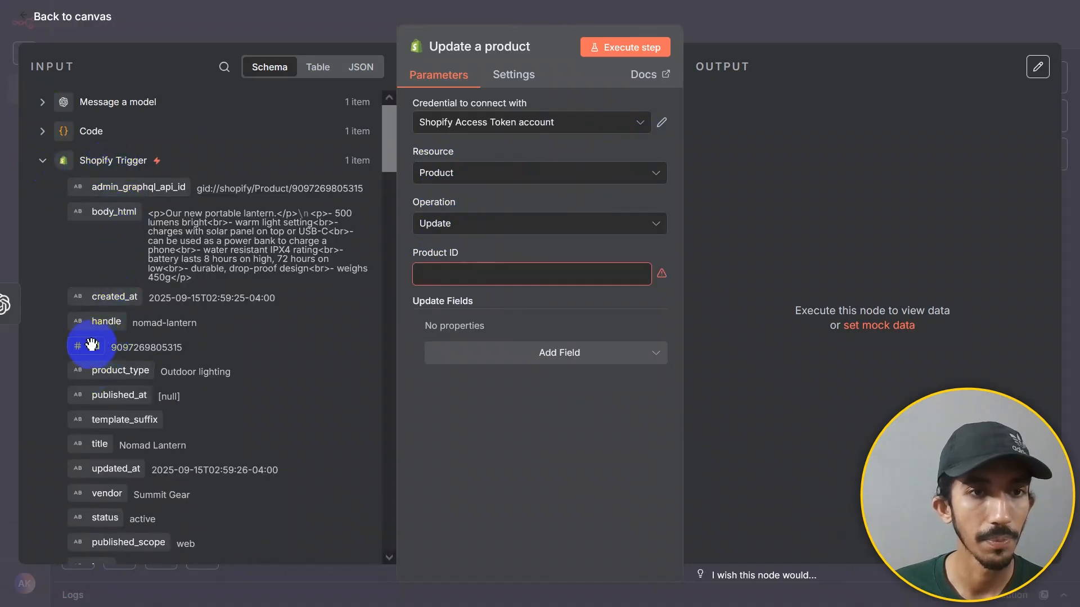
pyautogui.moveTo(92, 345); pyautogui.dragTo(498, 291)
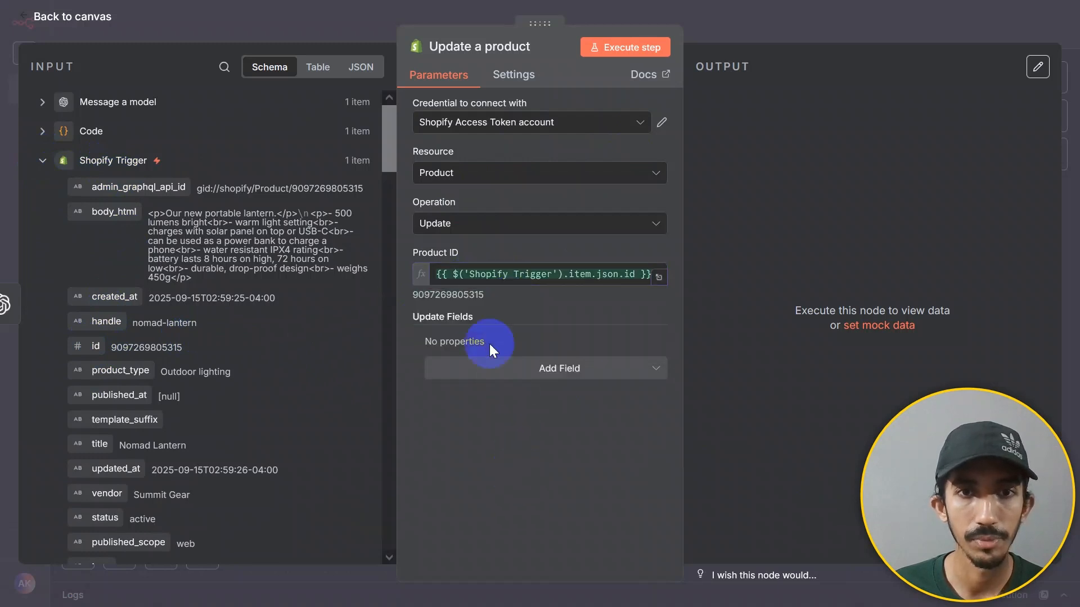
# Add a Body HTML update field and map the Message a model output descriptionHtml to it.
pyautogui.click(531, 370)
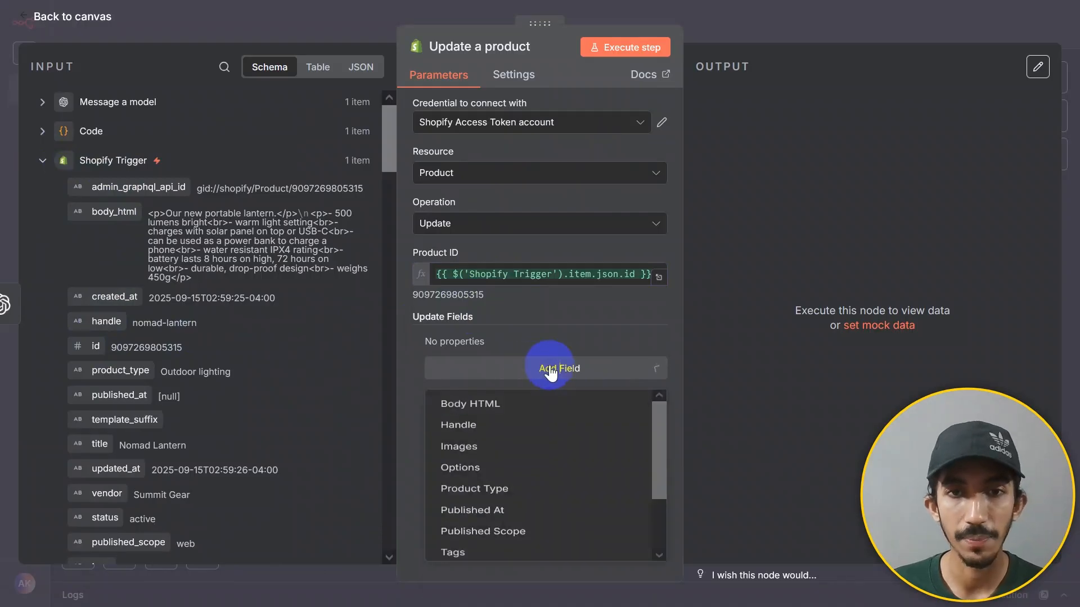
pyautogui.click(501, 413)
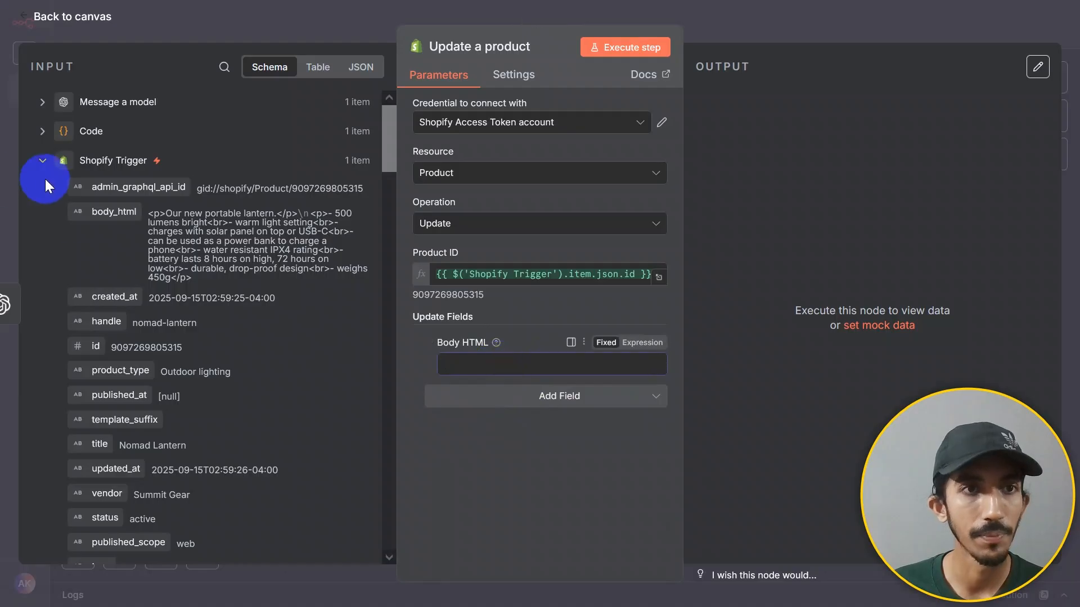
pyautogui.click(45, 134)
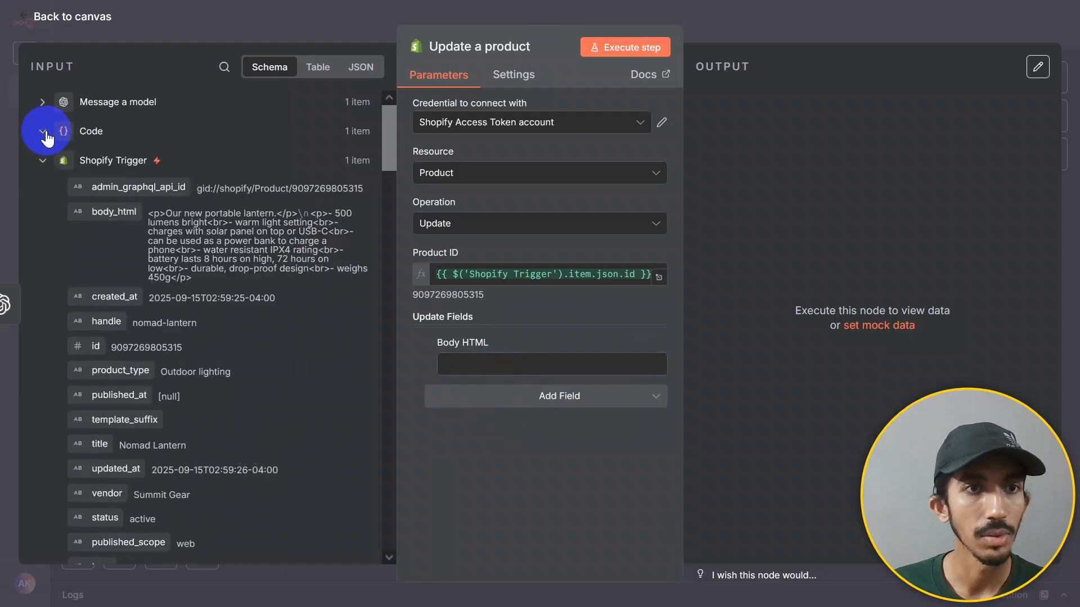
pyautogui.click(43, 162)
pyautogui.click(43, 102)
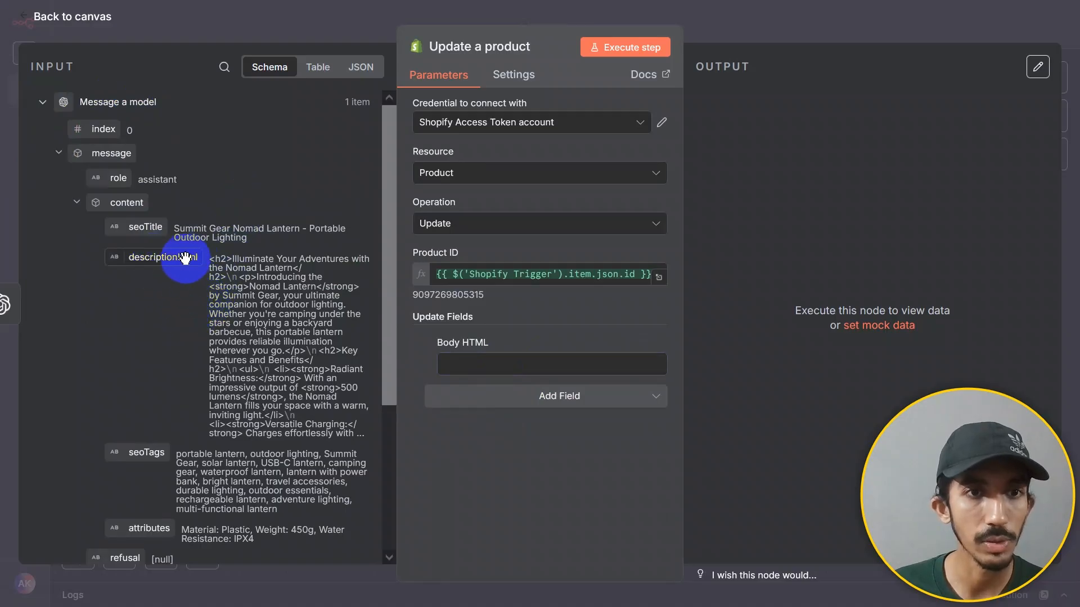
pyautogui.moveTo(155, 260); pyautogui.dragTo(461, 364)
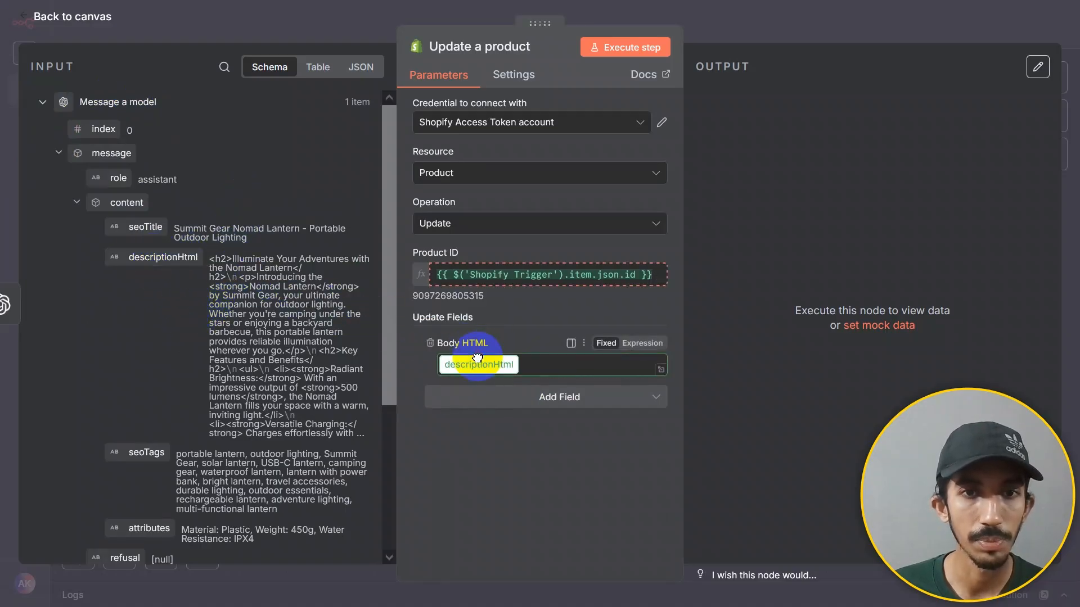
pyautogui.click(489, 565)
# Add a Tags update field and map the Message a model output seoTags to it.
pyautogui.click(605, 432)
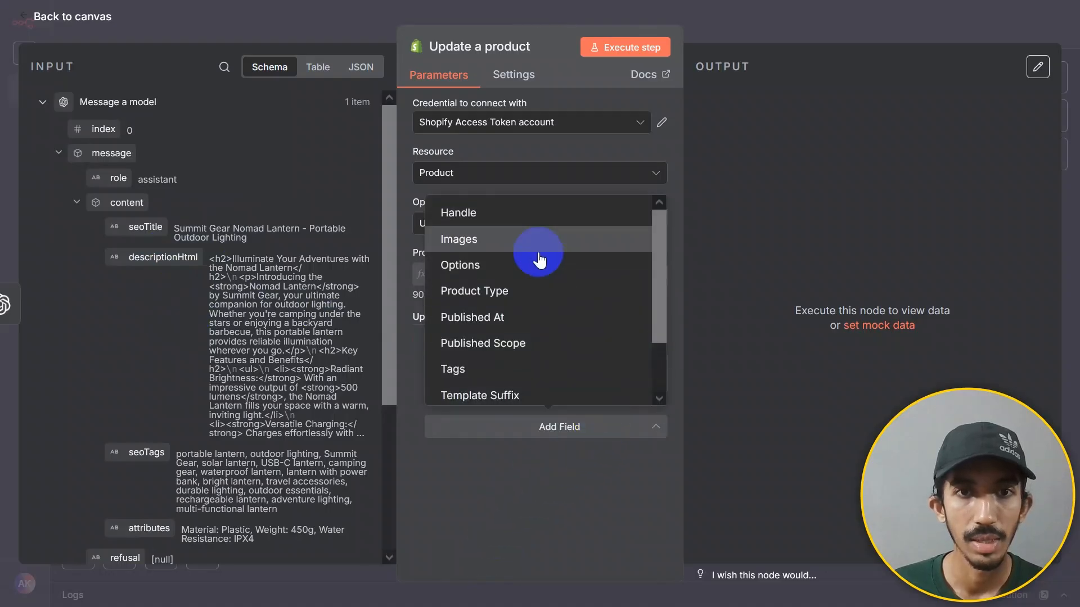
pyautogui.scroll(-2, 526, 315)
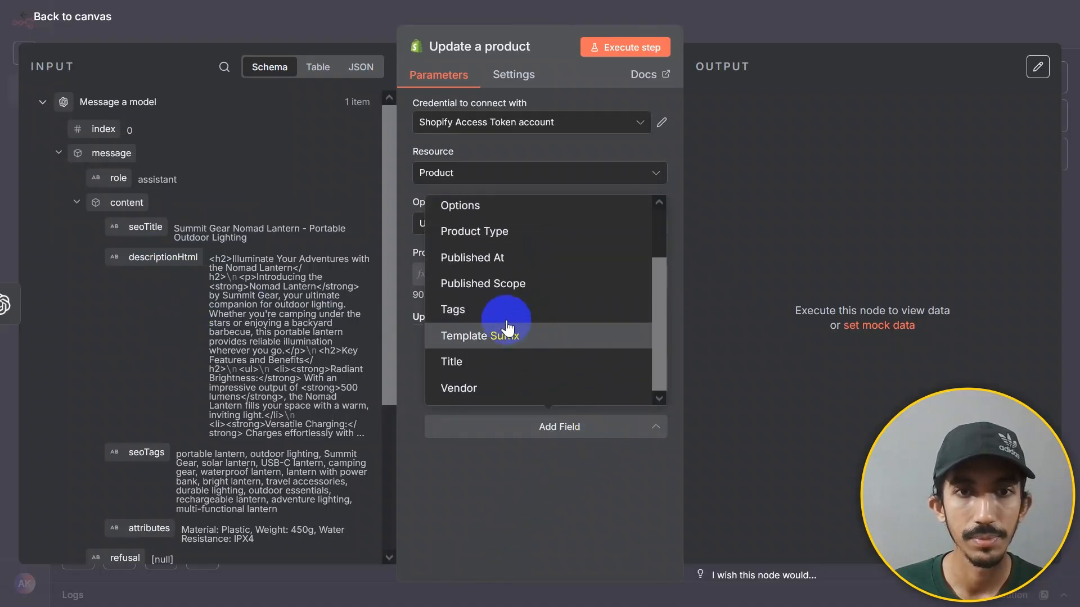
pyautogui.click(489, 319)
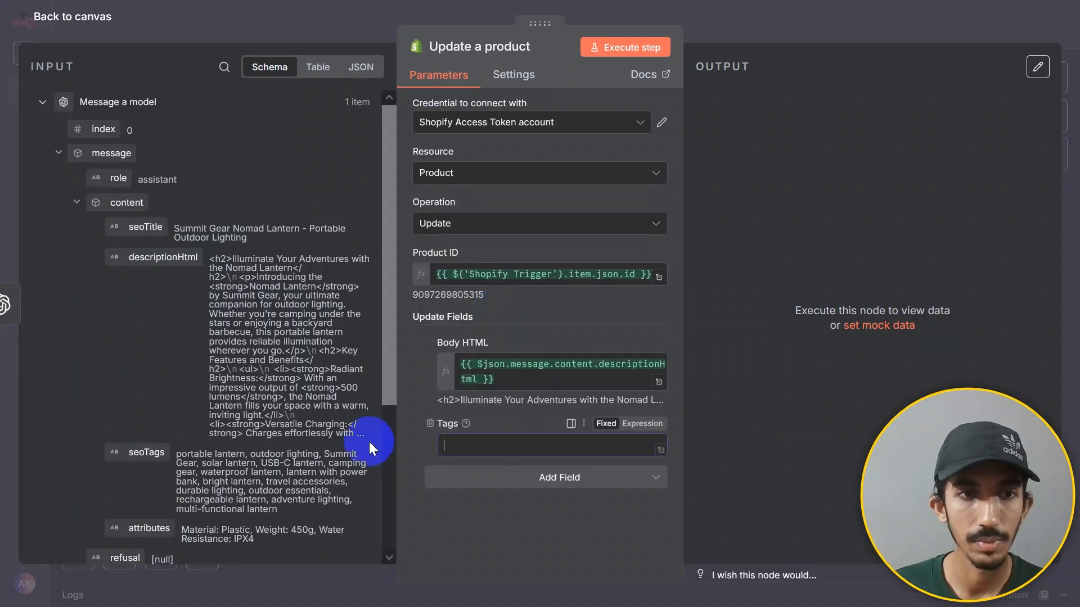
pyautogui.scroll(-1, 266, 438)
pyautogui.scroll(-2, 266, 438)
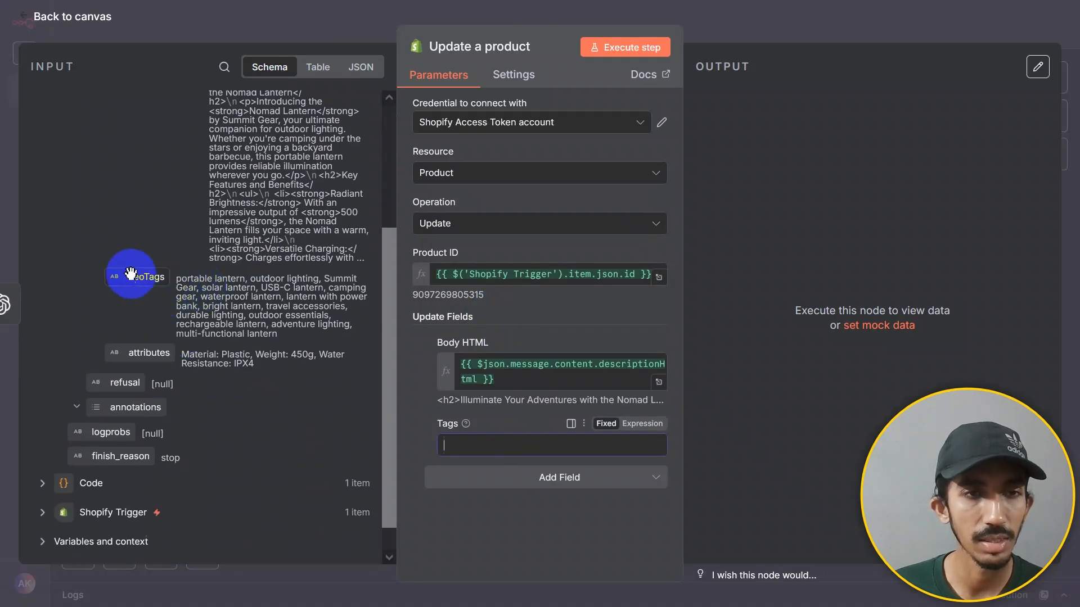
pyautogui.moveTo(131, 274); pyautogui.dragTo(572, 448)
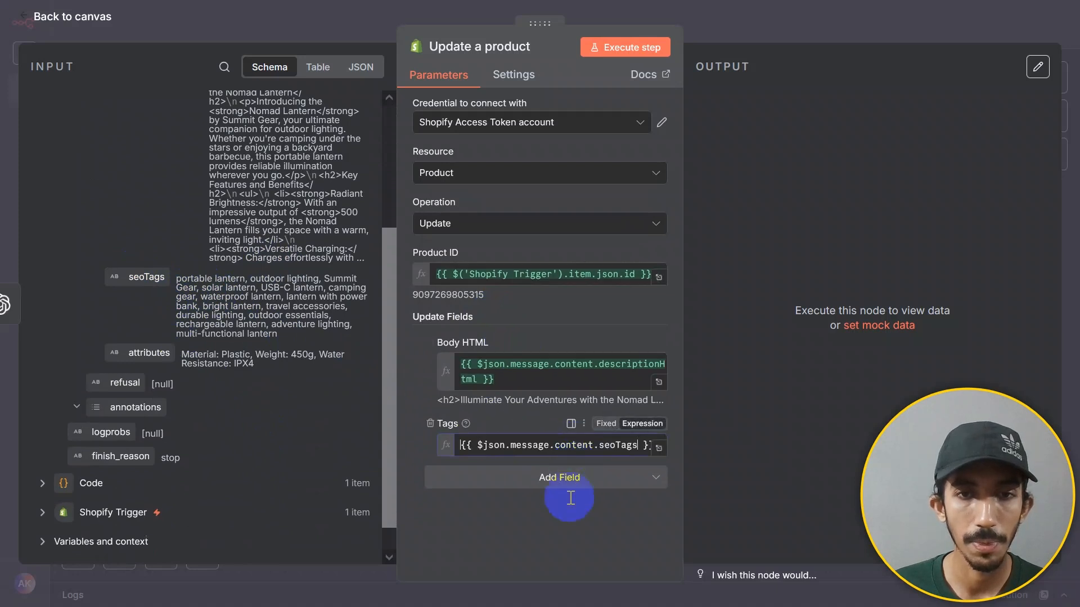
pyautogui.click(419, 548)
# Add a Title update field and map the Message a model output seoTitle to it.
pyautogui.click(585, 498)
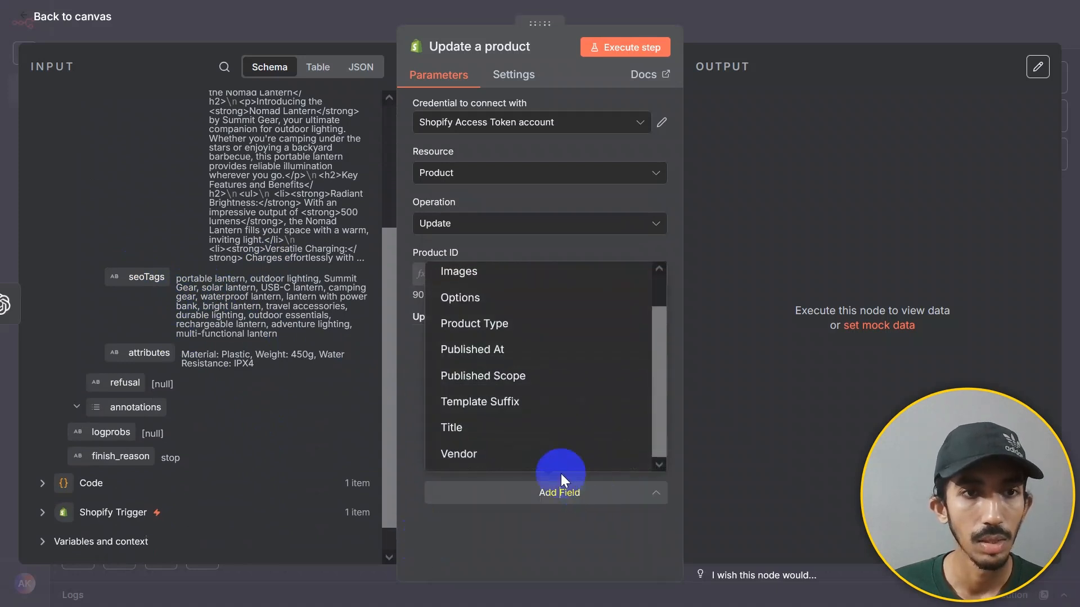
pyautogui.click(518, 434)
pyautogui.click(485, 524)
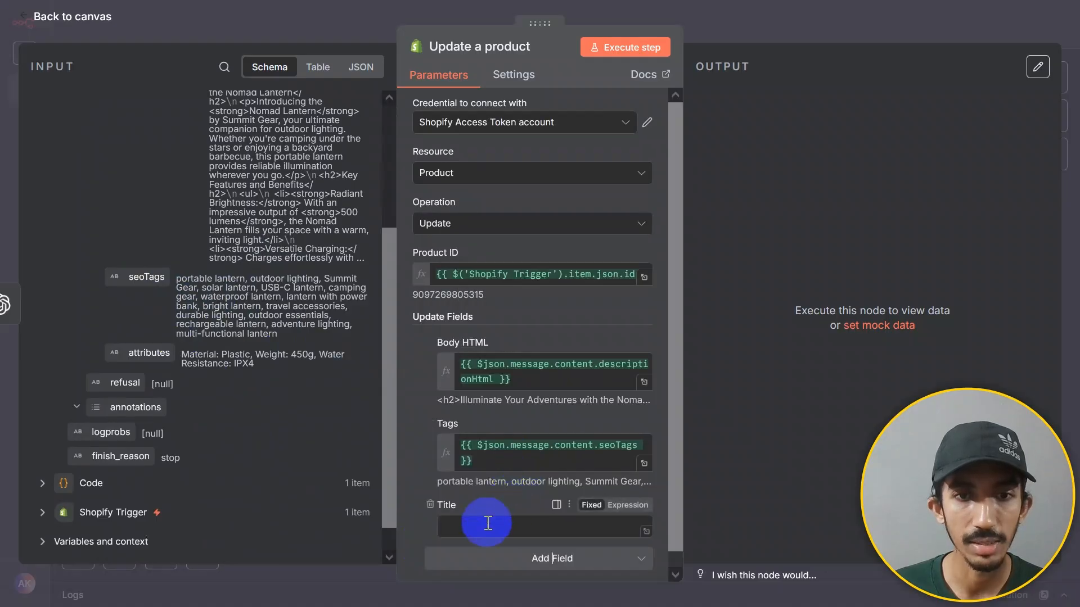
pyautogui.scroll(3, 213, 310)
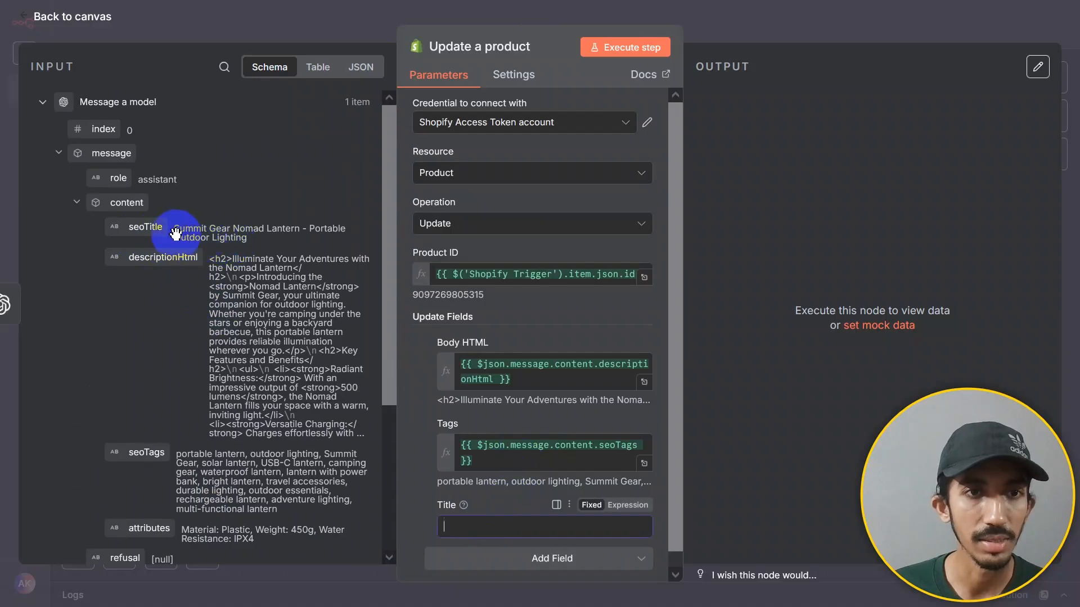
pyautogui.moveTo(176, 233); pyautogui.dragTo(515, 509)
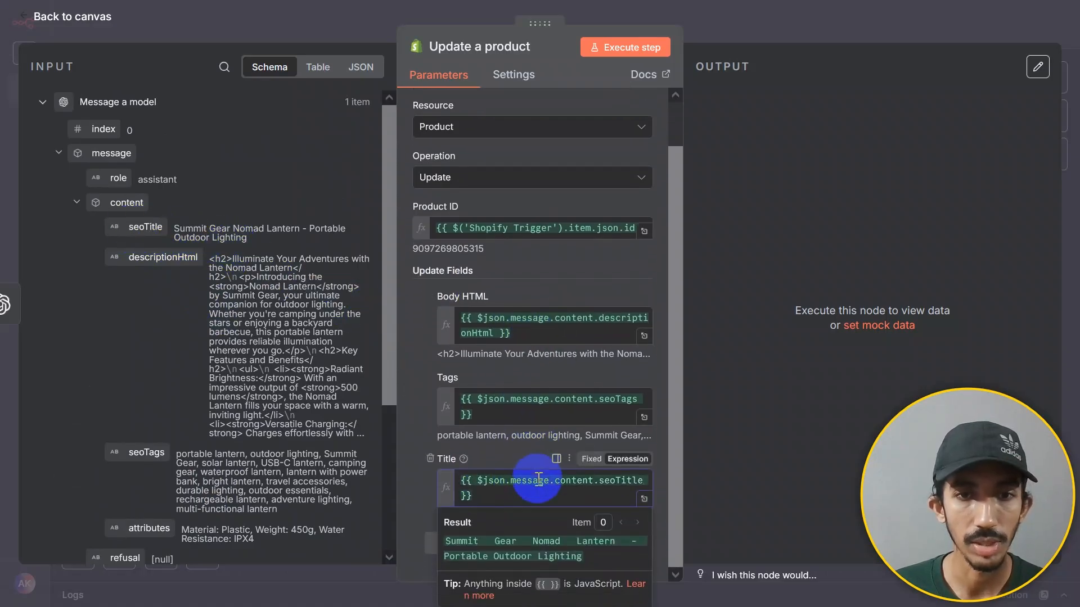
pyautogui.click(415, 514)
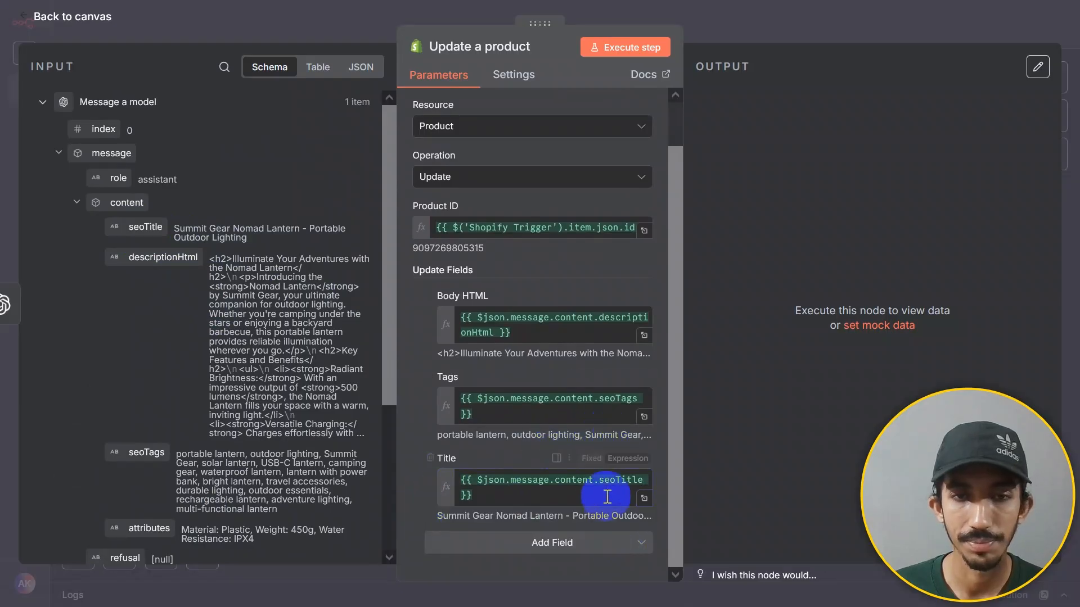
# Execute the Update a product node, and reload the Nomad Lantern product page in the Shopify admin.
pyautogui.scroll(1, 577, 435)
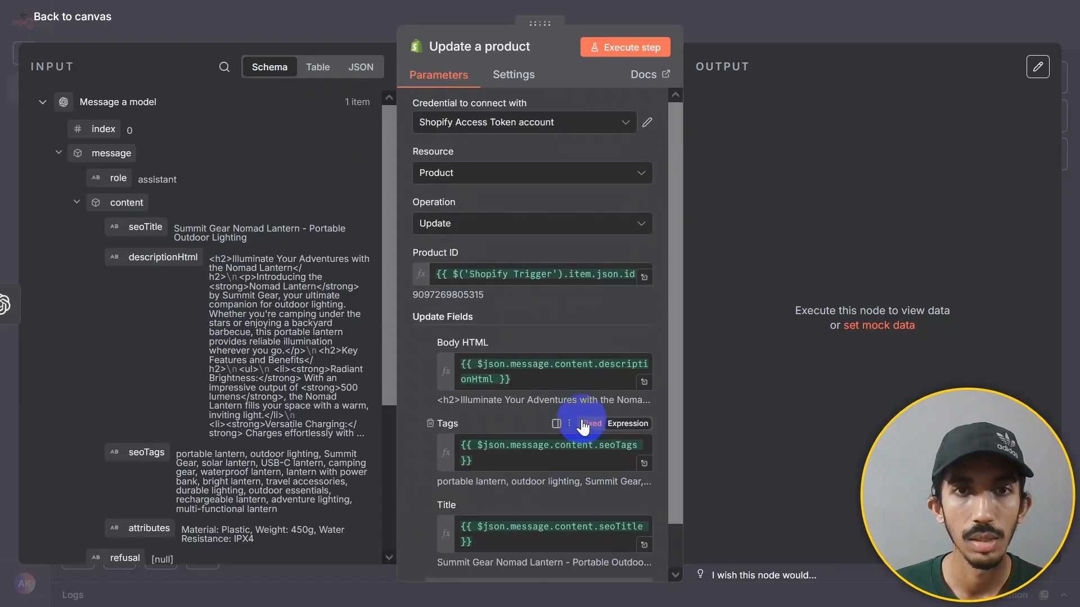
pyautogui.click(641, 57)
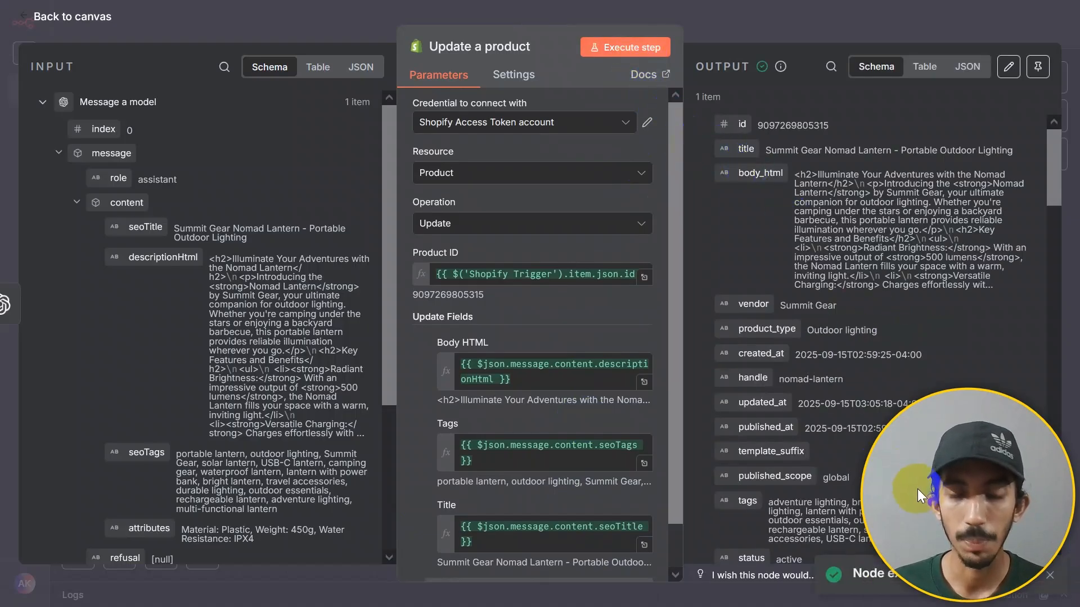
pyautogui.hotkey('ctrl', 'Tab')
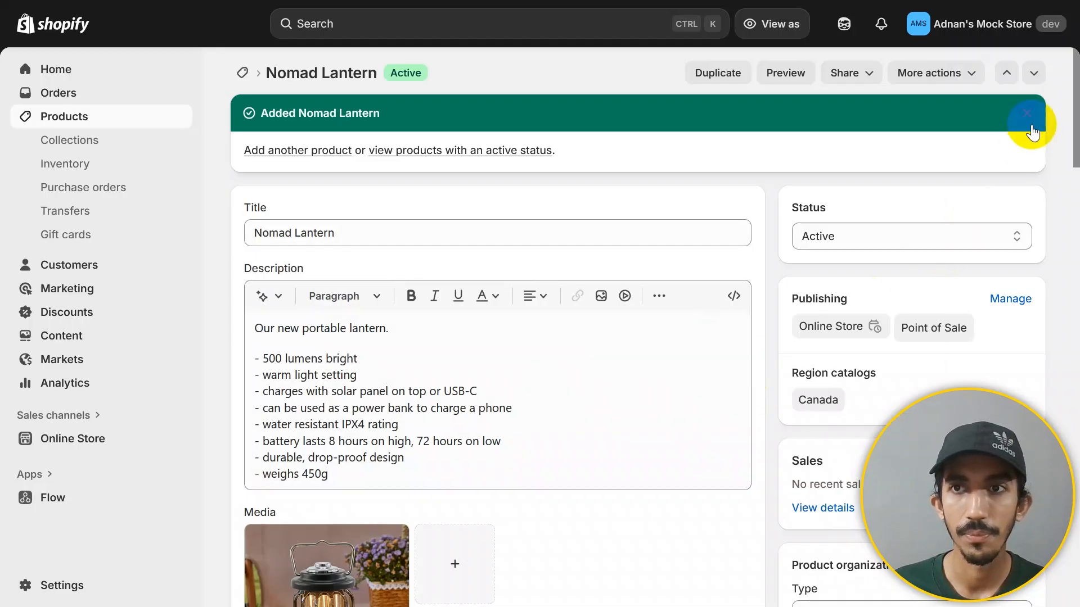
pyautogui.click(1027, 113)
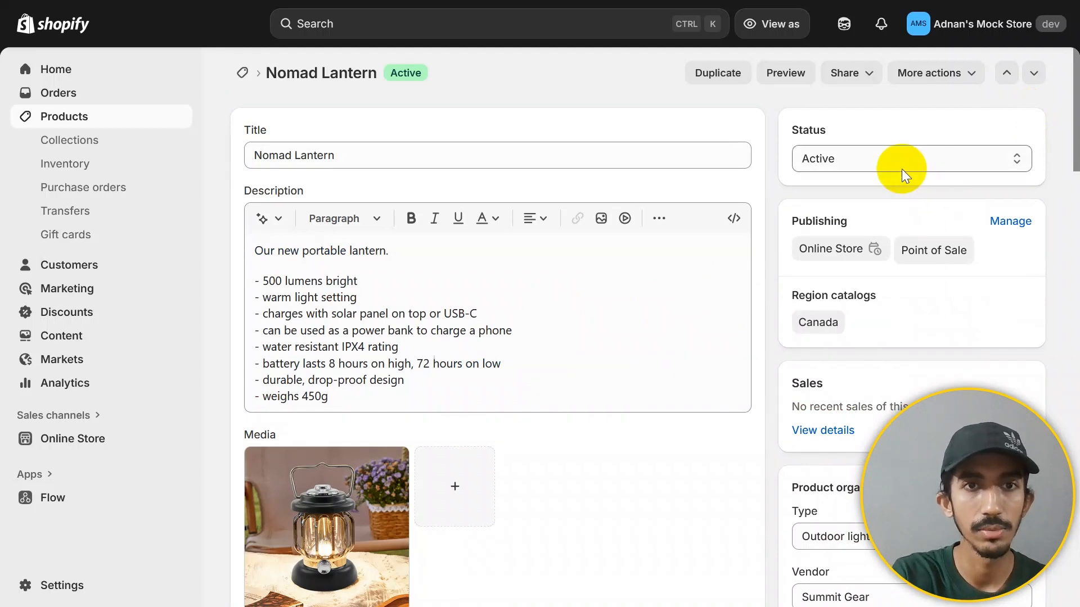
pyautogui.press('F5')
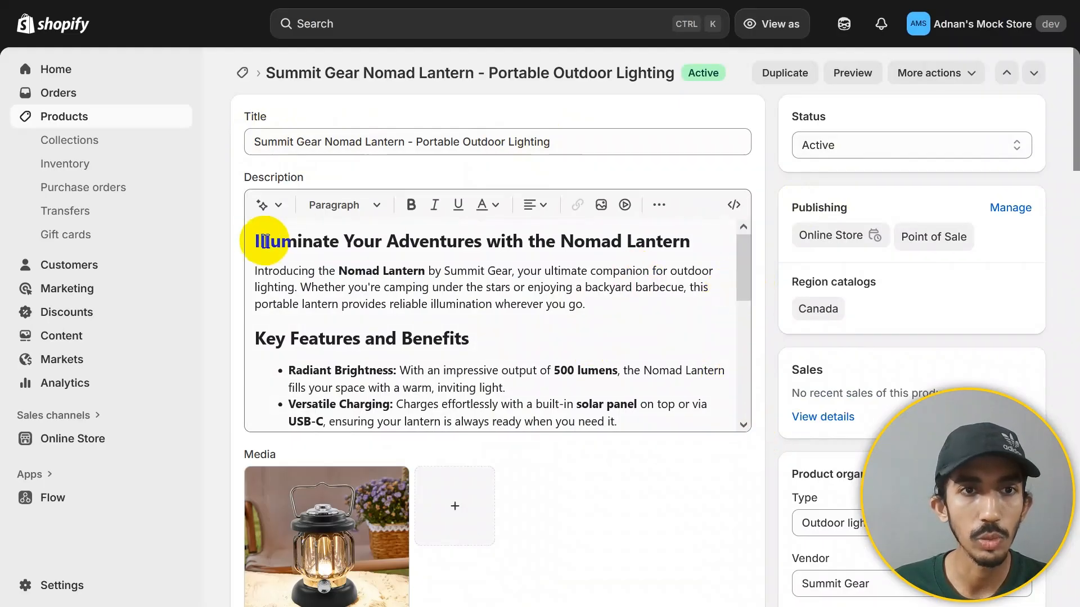
# Look through the lantern's product page in Shopify, checking the description, tags and remaining product details.
pyautogui.moveTo(744, 269); pyautogui.dragTo(745, 387)
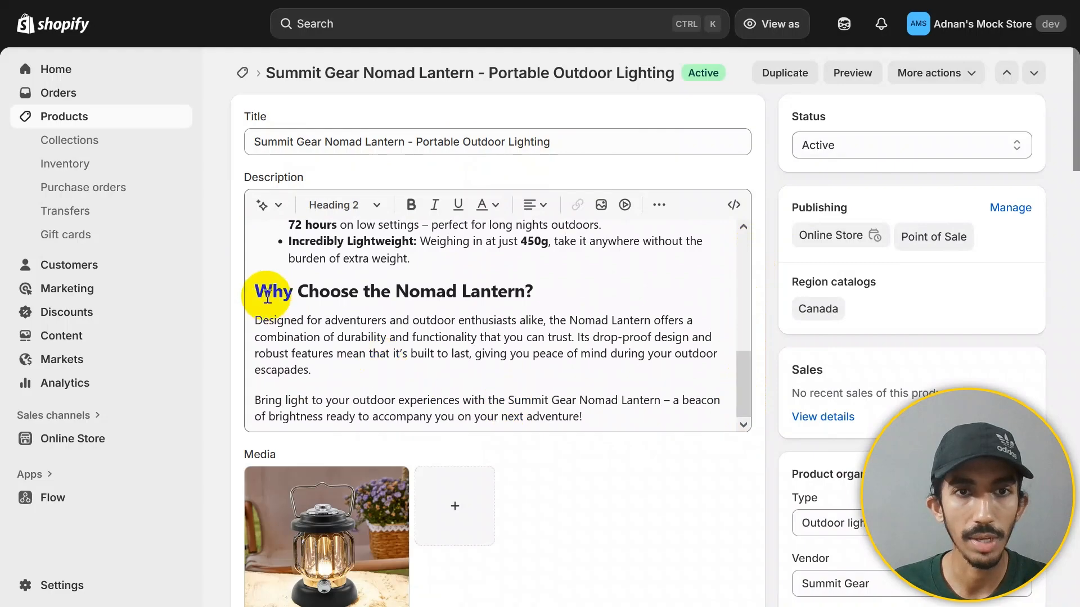
pyautogui.click(962, 476)
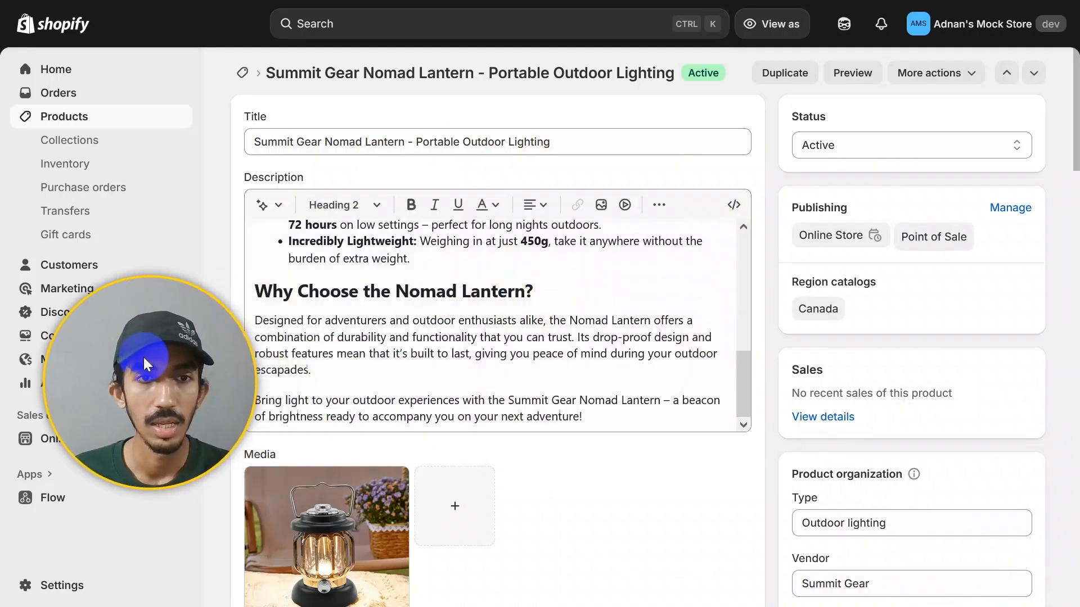
pyautogui.scroll(-5, 880, 352)
pyautogui.scroll(-6, 884, 349)
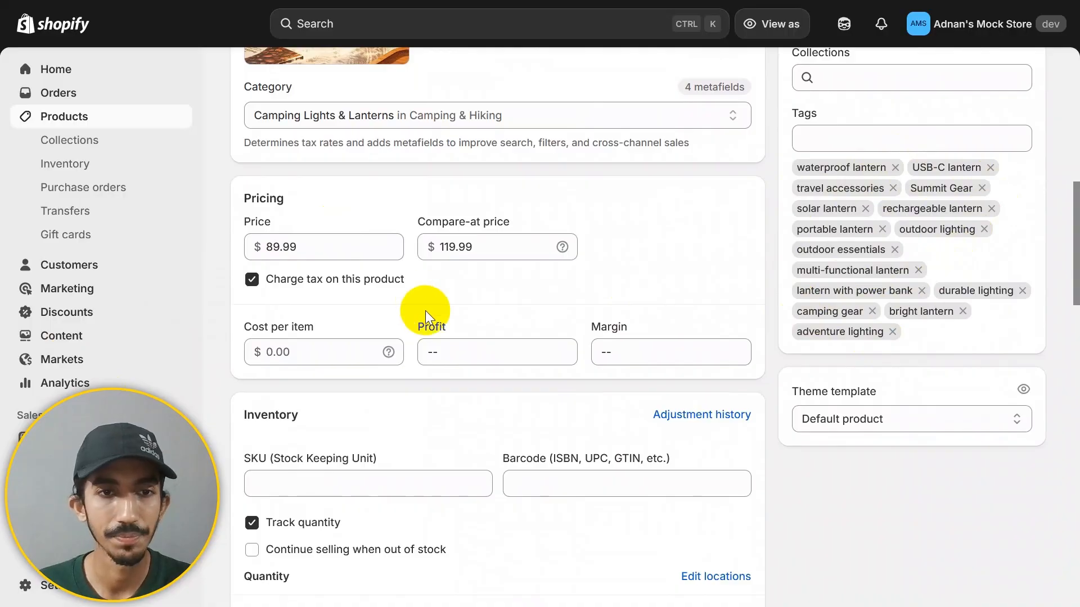
pyautogui.scroll(10, 430, 337)
pyautogui.scroll(-15, 427, 335)
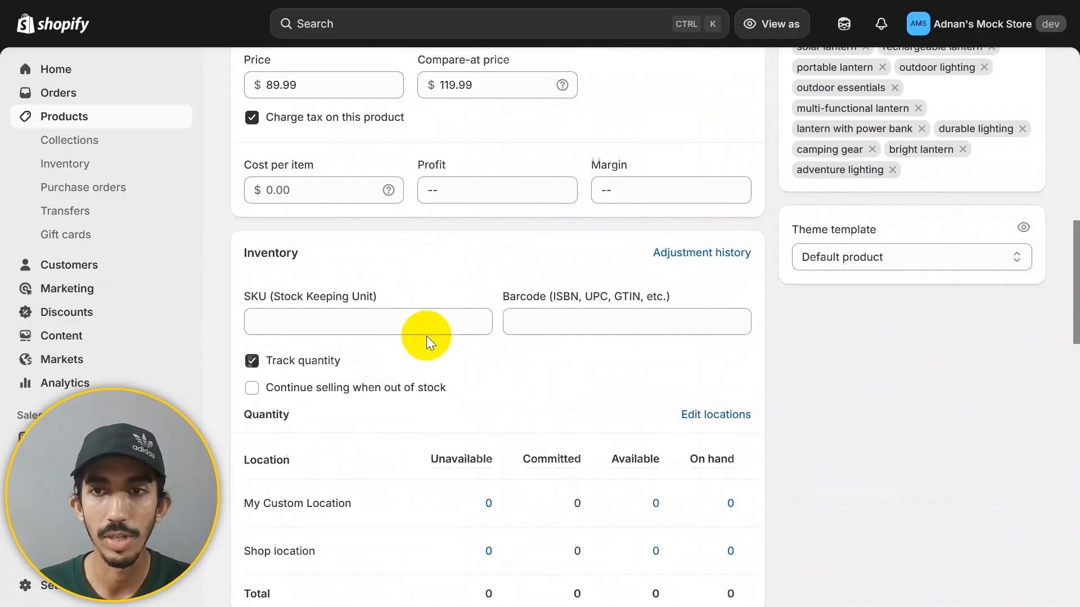